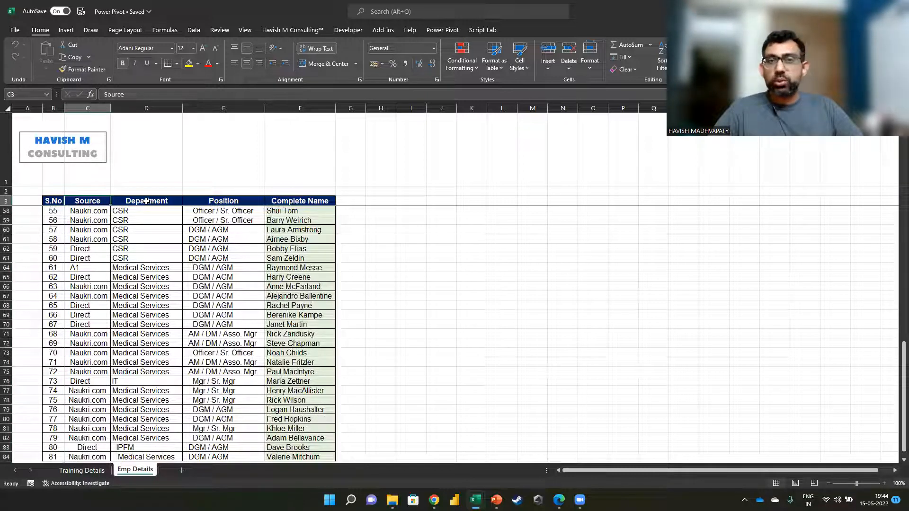
# Step: Review the column headers in Emp Details and the extent of the list in Training Details
pyautogui.click(220, 201)
pyautogui.click(282, 200)
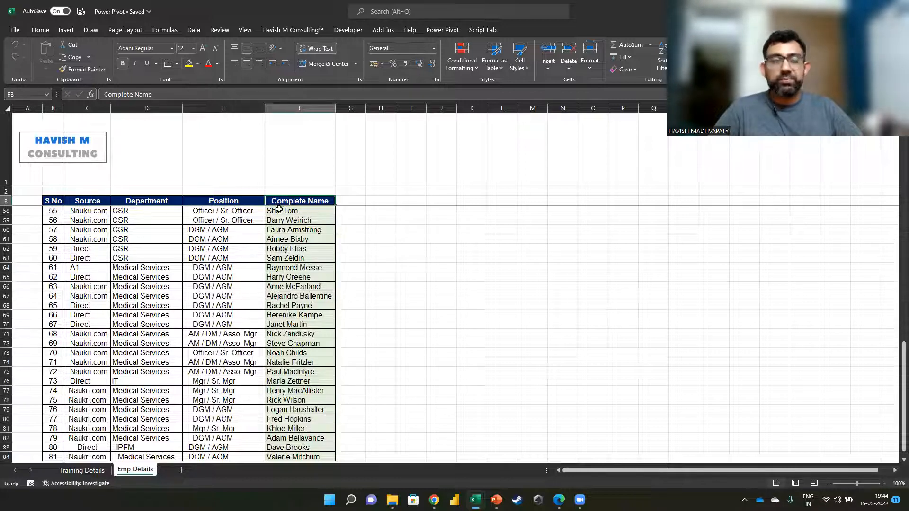
pyautogui.click(82, 470)
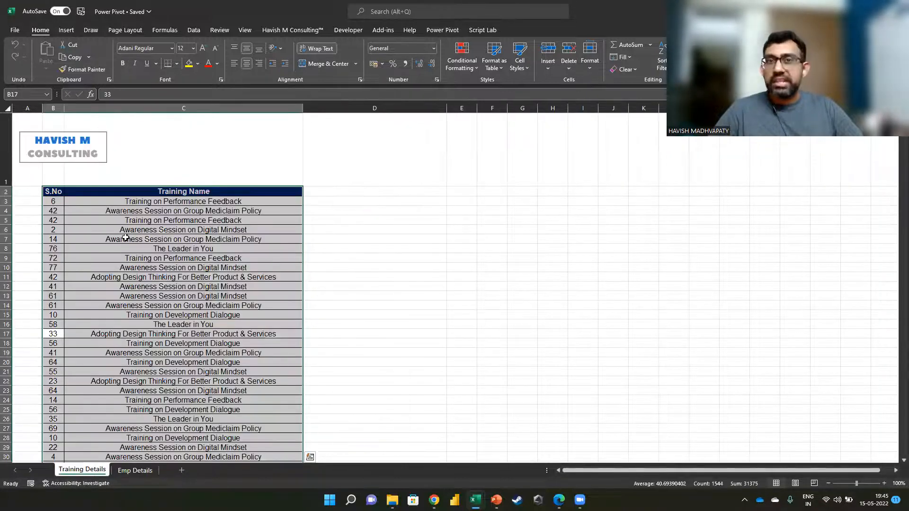
pyautogui.click(125, 237)
pyautogui.hotkey('ctrl', 'Down')
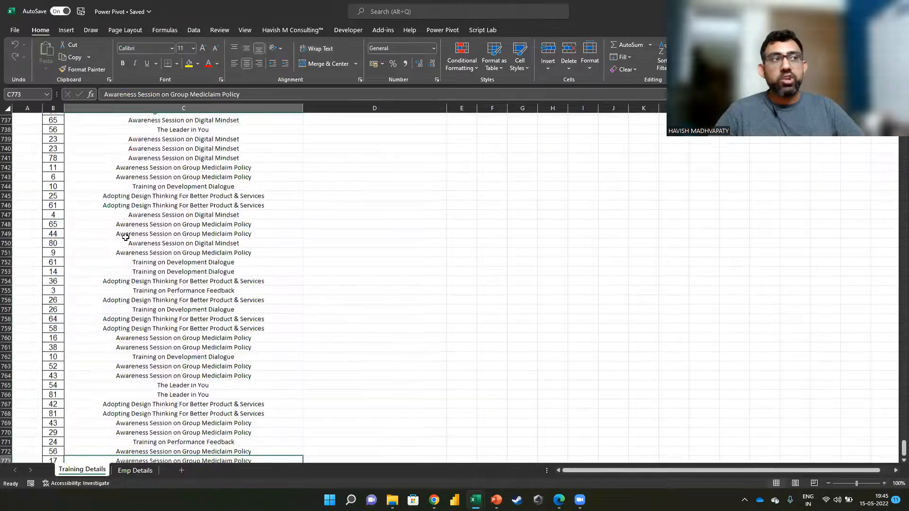
pyautogui.press('Left')
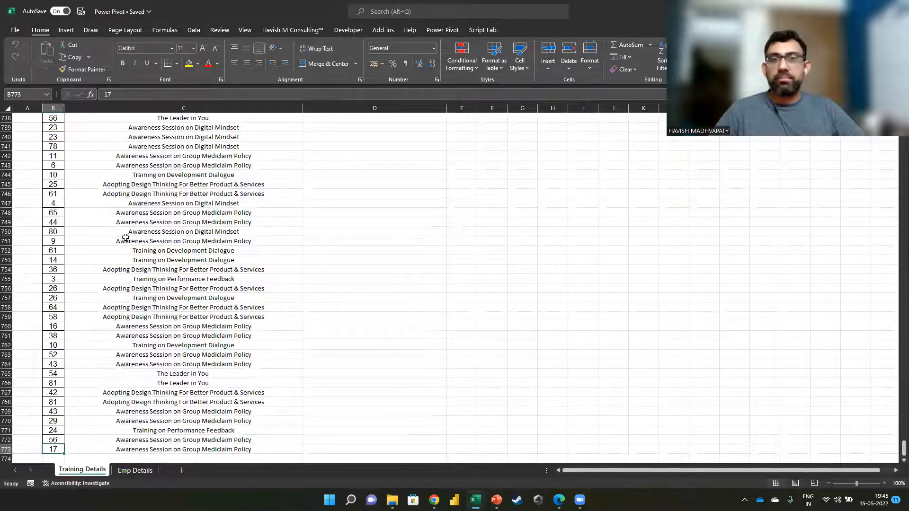
# Step: Rename the S.No header in Training Details to "Emp Code"
pyautogui.hotkey('ctrl', 'Up')
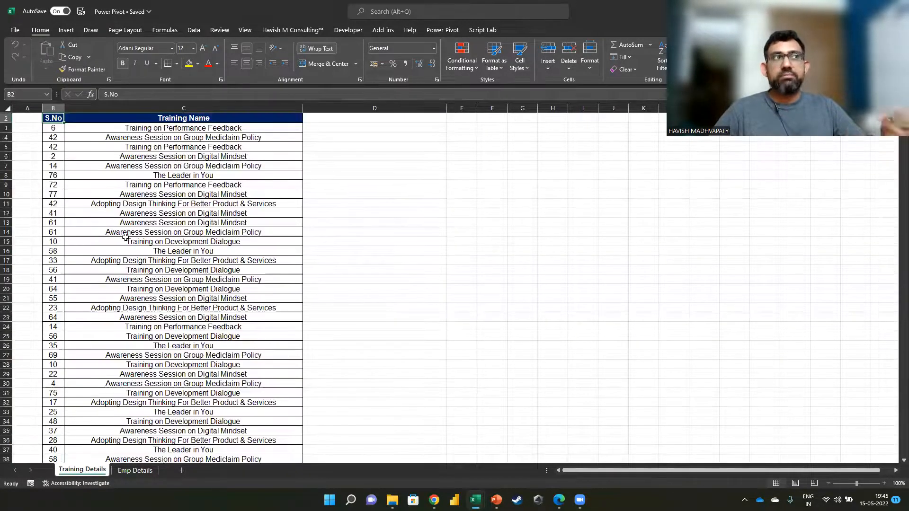
pyautogui.write('Emp C')
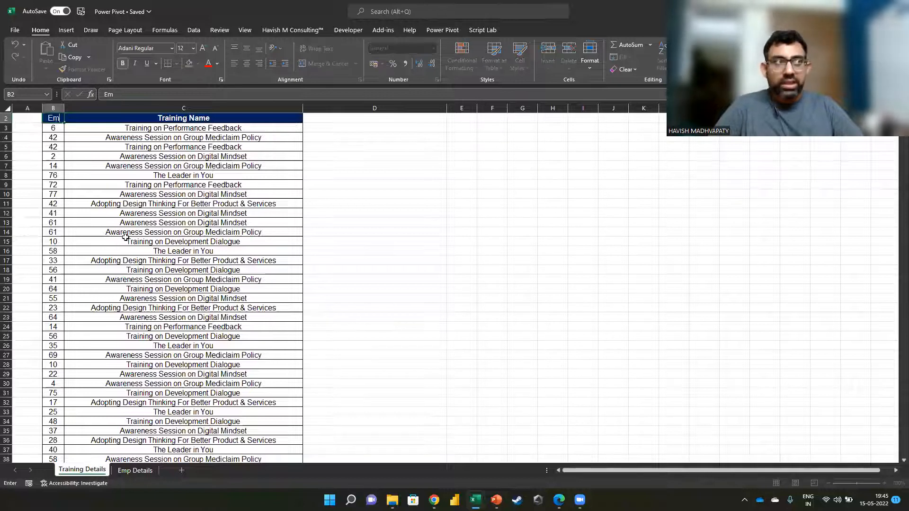
pyautogui.press('BackSpace')
pyautogui.press('BackSpace')
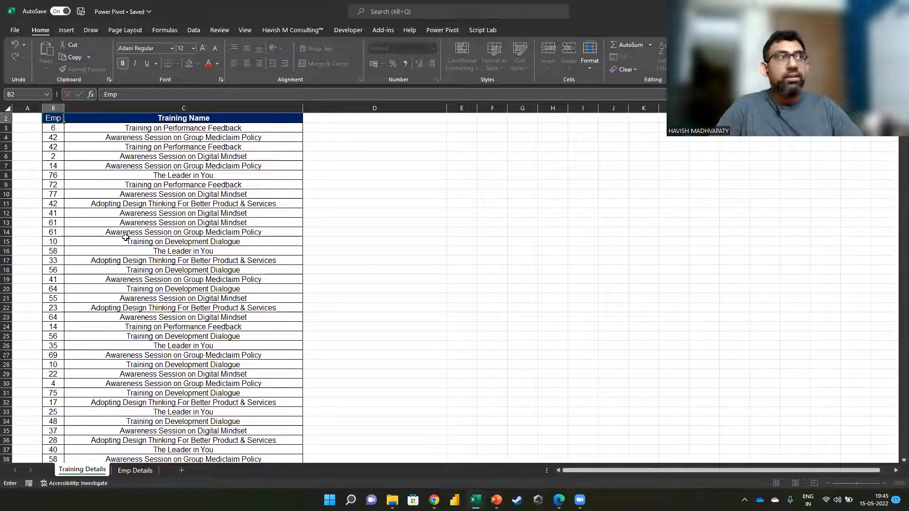
pyautogui.write('Code')
pyautogui.hotkey('ctrl', 'Return')
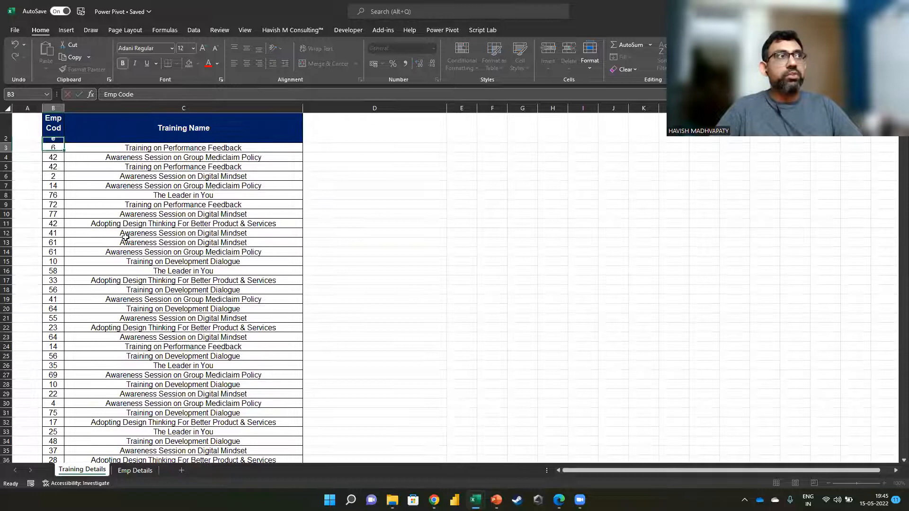
# Step: Widen column B in Training Details so its header fits on one line
pyautogui.click(100, 112)
pyautogui.moveTo(68, 108); pyautogui.dragTo(96, 109)
pyautogui.click(138, 186)
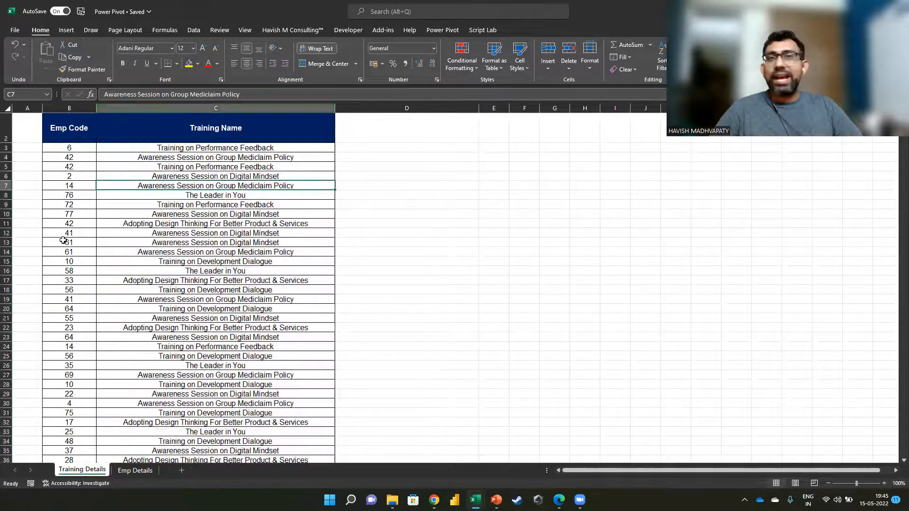
pyautogui.click(77, 149)
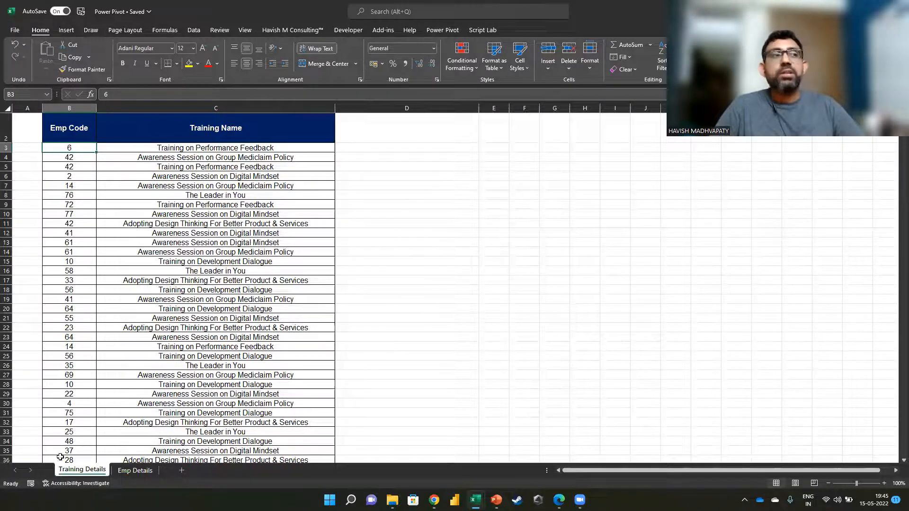
# Step: In the Emp Details sheet, widen column B and rename its S.No header to "Emp Code"
pyautogui.click(135, 471)
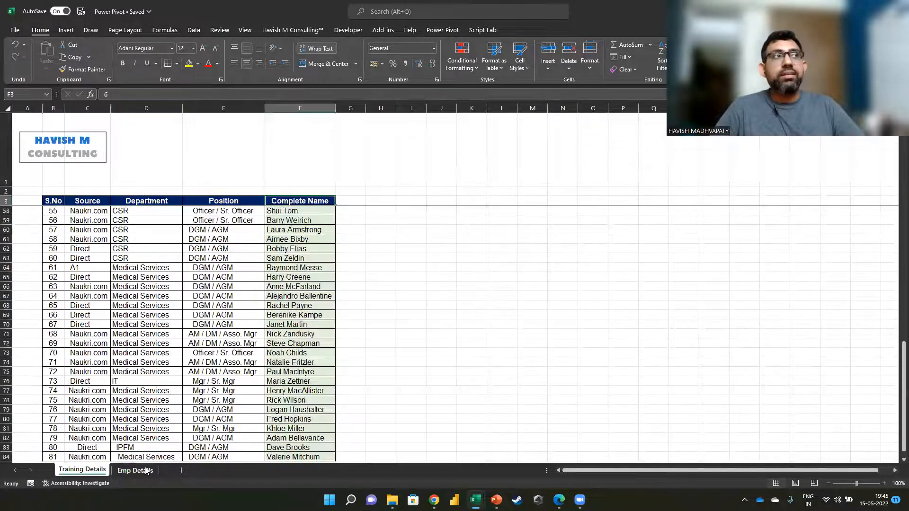
pyautogui.click(65, 108)
pyautogui.moveTo(65, 108); pyautogui.dragTo(109, 108)
pyautogui.click(76, 204)
pyautogui.write('Emp ')
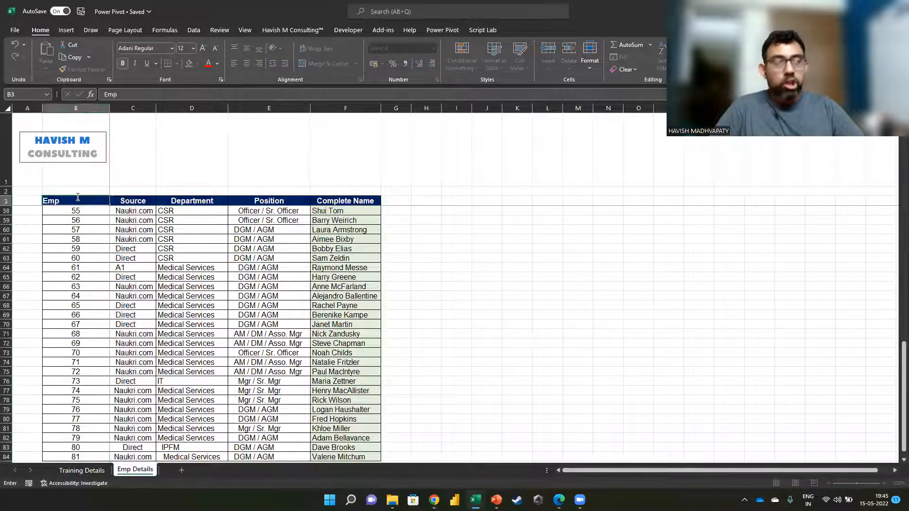
pyautogui.write('Code')
pyautogui.press('Return')
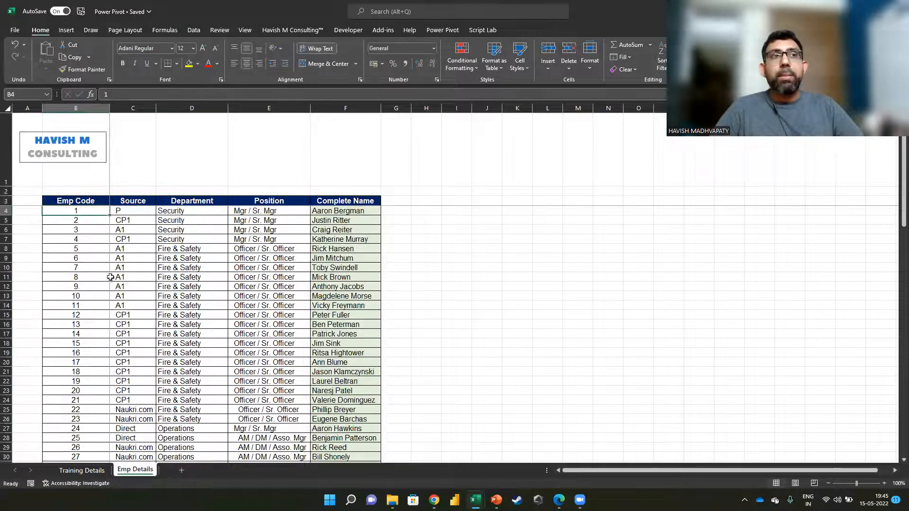
# Step: Examine the employee codes in Emp Details and the training name entries in Training Details
pyautogui.click(111, 278)
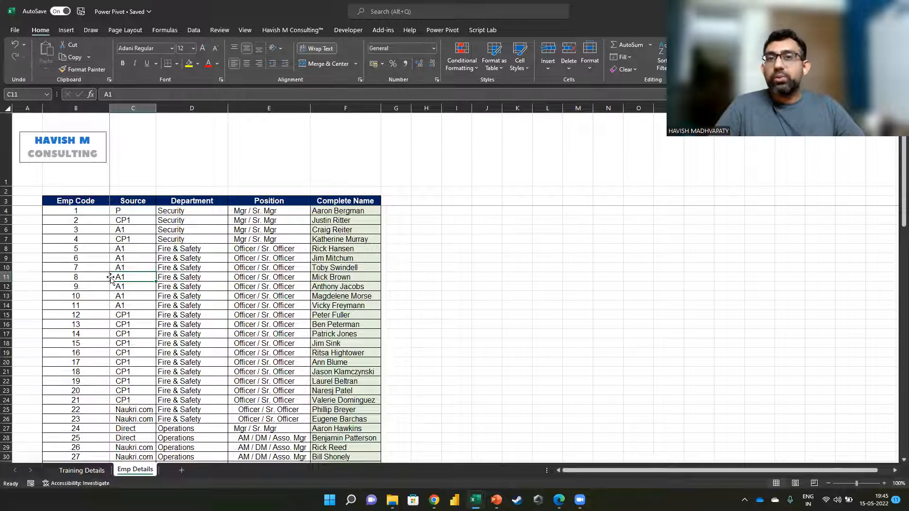
pyautogui.moveTo(81, 211); pyautogui.dragTo(87, 298)
pyautogui.click(82, 470)
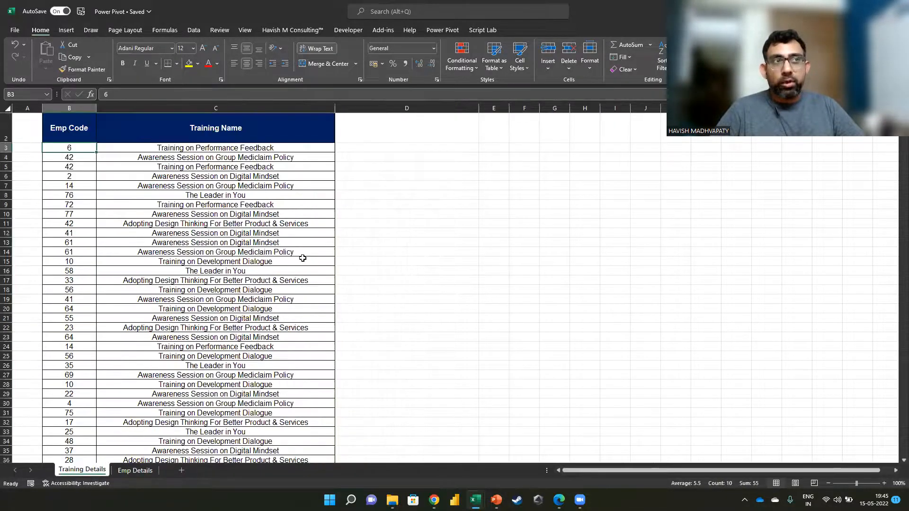
pyautogui.click(280, 279)
pyautogui.hotkey('ctrl', 'Up')
pyautogui.press('Down')
pyautogui.hotkey('ctrl', 'shift', 'Down')
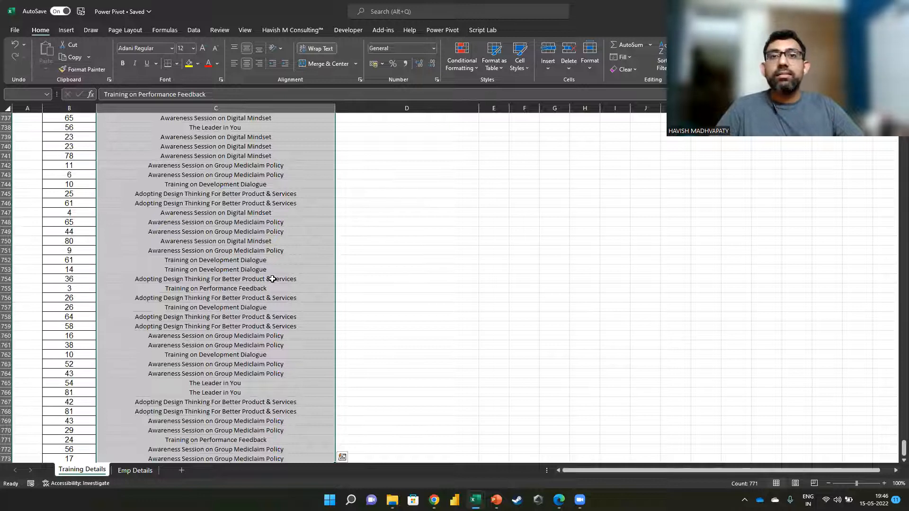
pyautogui.hotkey('ctrl', 'z')
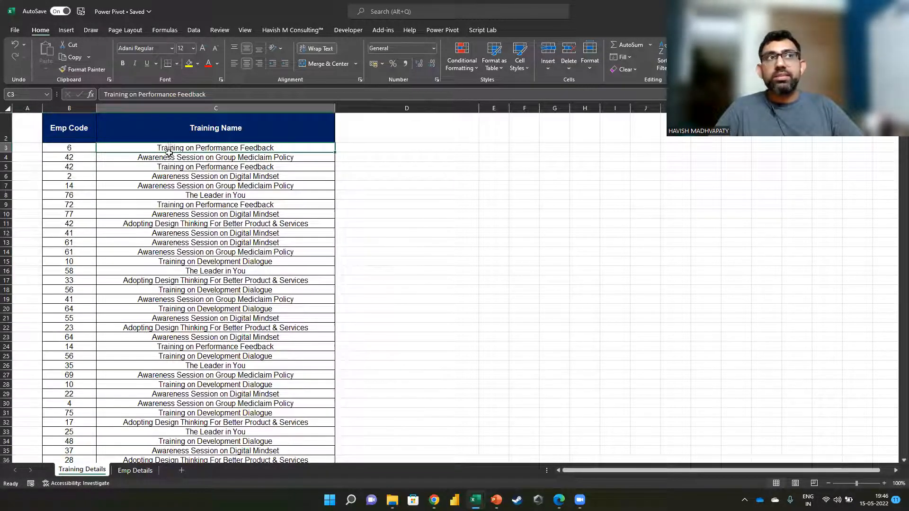
pyautogui.moveTo(171, 149); pyautogui.dragTo(182, 330)
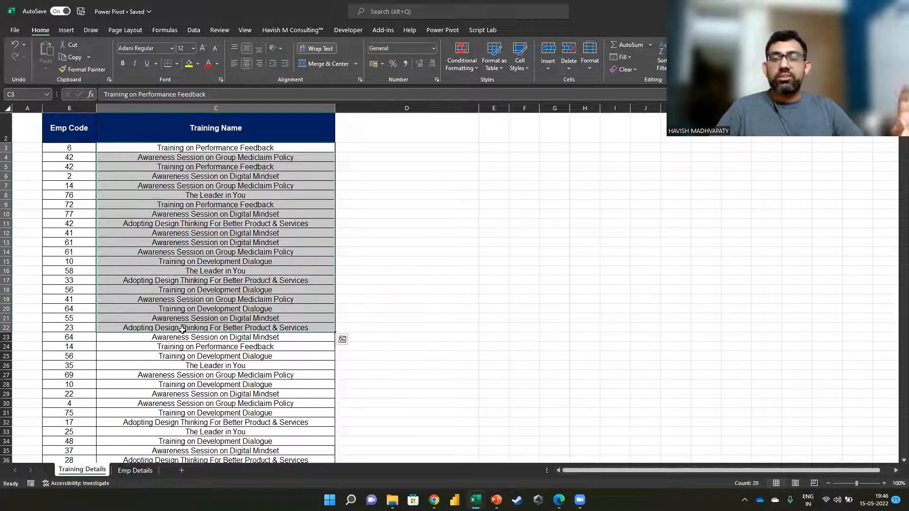
# Step: List the distinct employee codes in Training Details from cell E3 with =UNIQUE(B3:B773) and check the spilled list
pyautogui.click(502, 146)
pyautogui.write('=uniq')
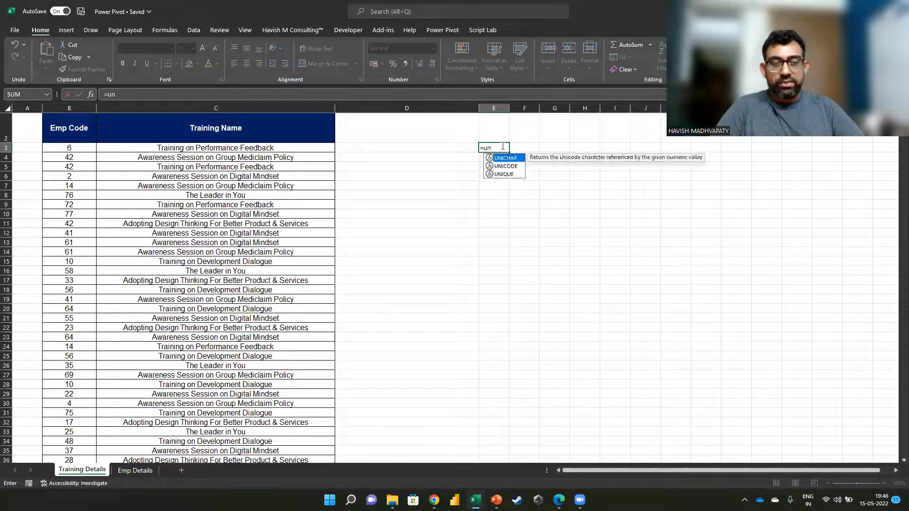
pyautogui.press('Tab')
pyautogui.press('Left')
pyautogui.press('Left')
pyautogui.press('Left')
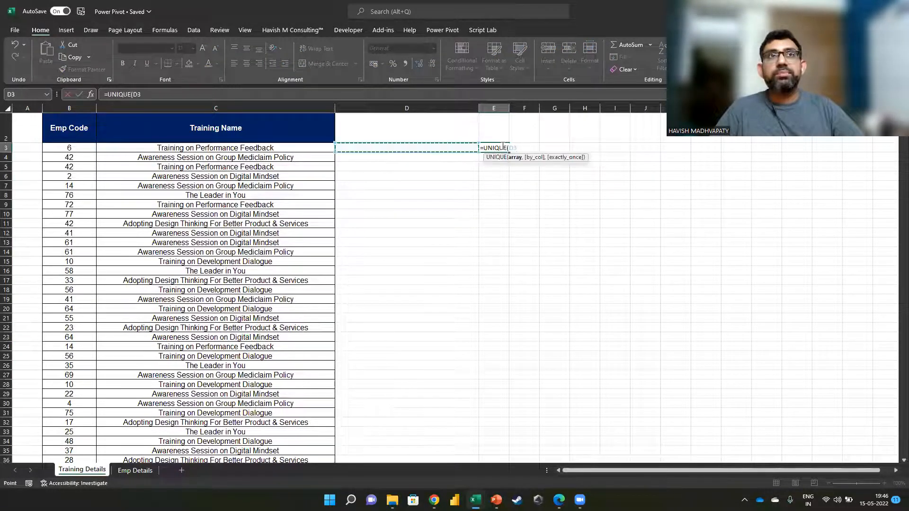
pyautogui.hotkey('ctrl', 'shift', 'Down')
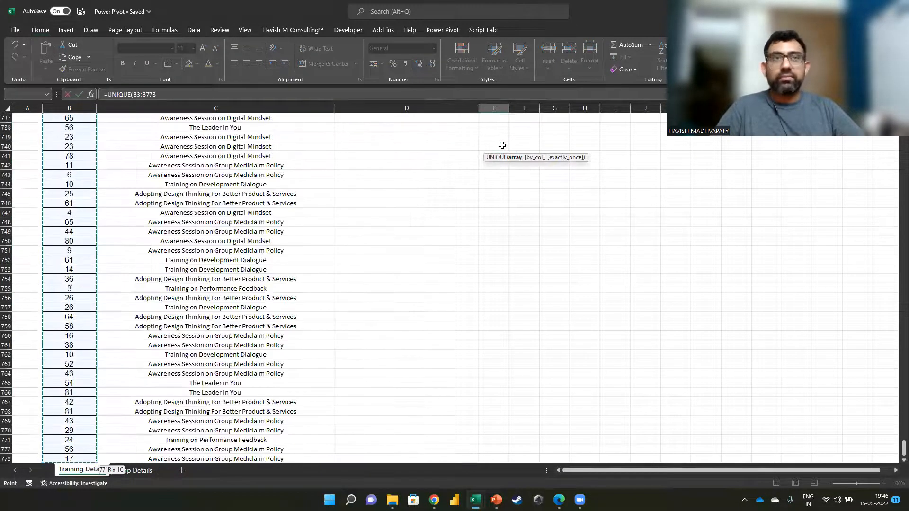
pyautogui.press('Return')
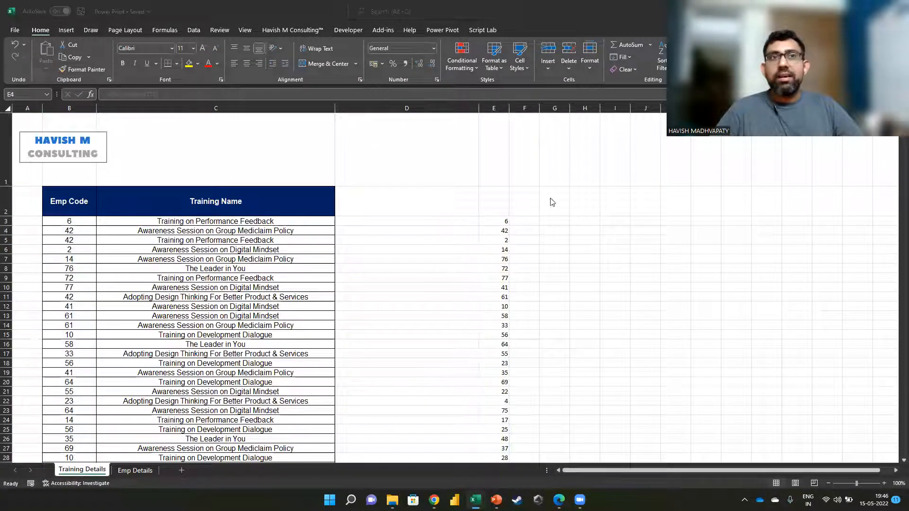
pyautogui.click(495, 222)
pyautogui.hotkey('ctrl', 'shift', 'Down')
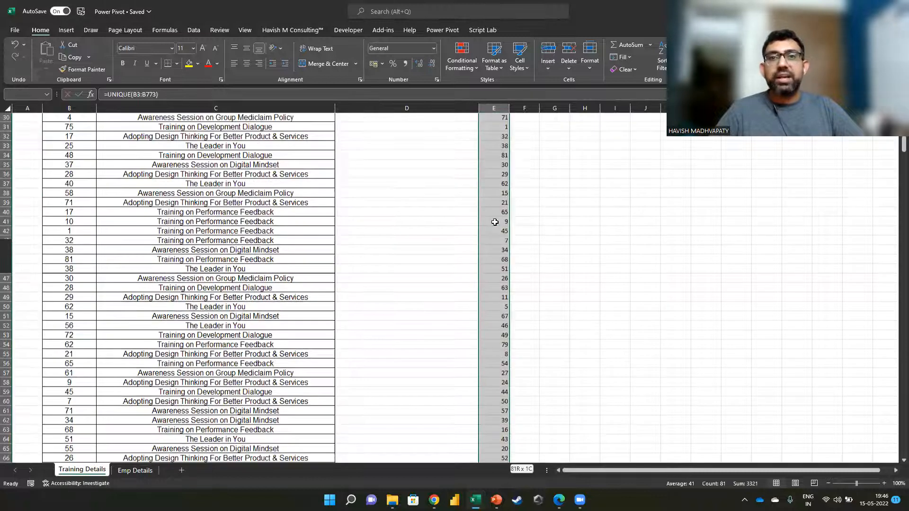
pyautogui.press('Right')
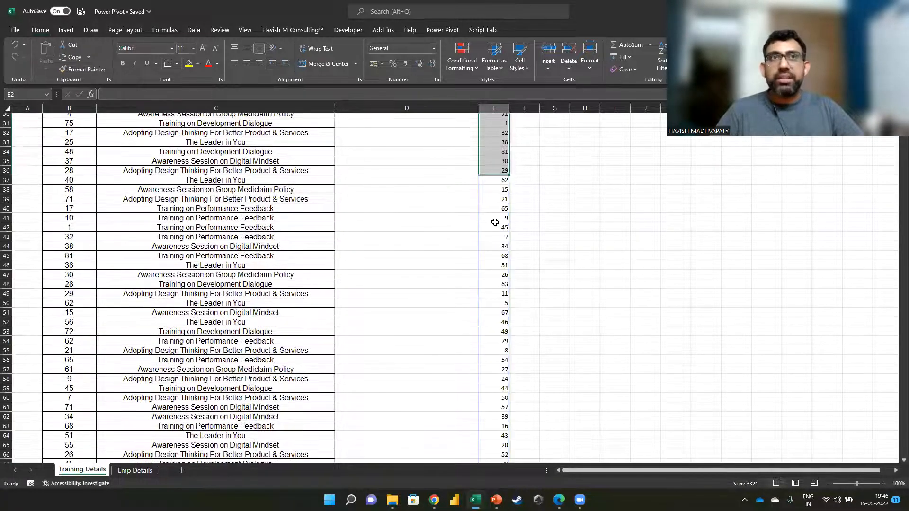
# Step: Count the trainings for every distinct employee code with =COUNTIF(B:B,E3#) in cell F3 and check the spilled counts
pyautogui.scroll(1, 530, 226)
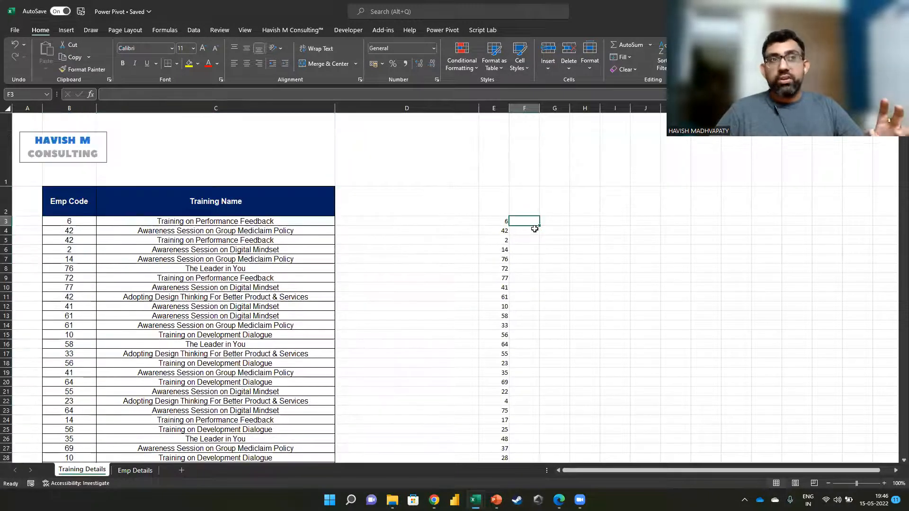
pyautogui.write('=countif')
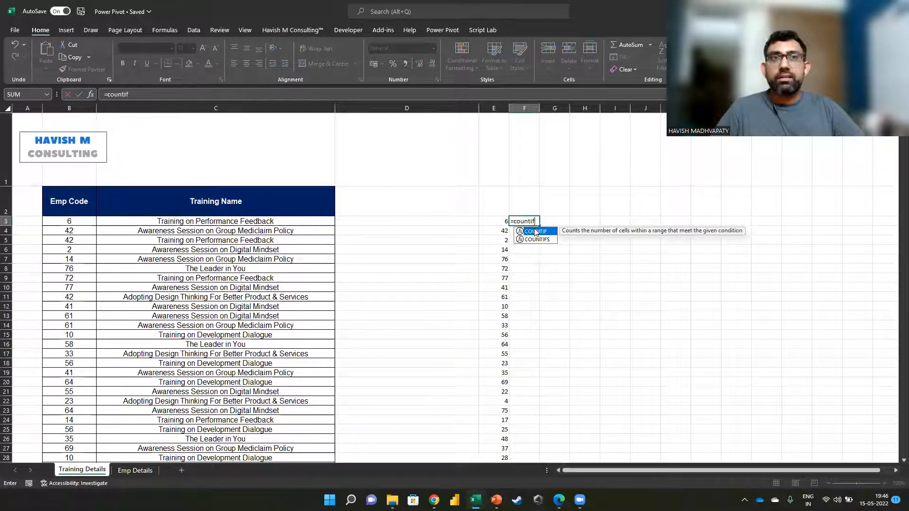
pyautogui.doubleClick(536, 232)
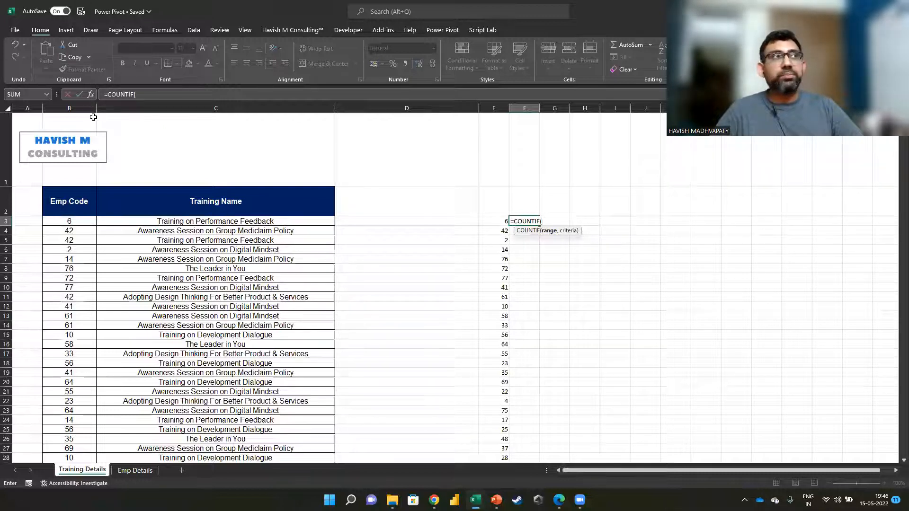
pyautogui.click(80, 106)
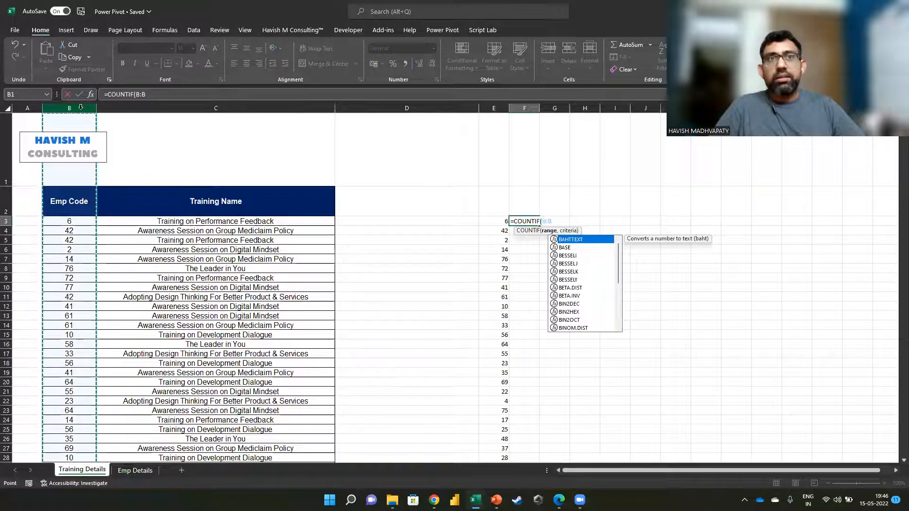
pyautogui.write(',')
pyautogui.click(491, 220)
pyautogui.write('#)')
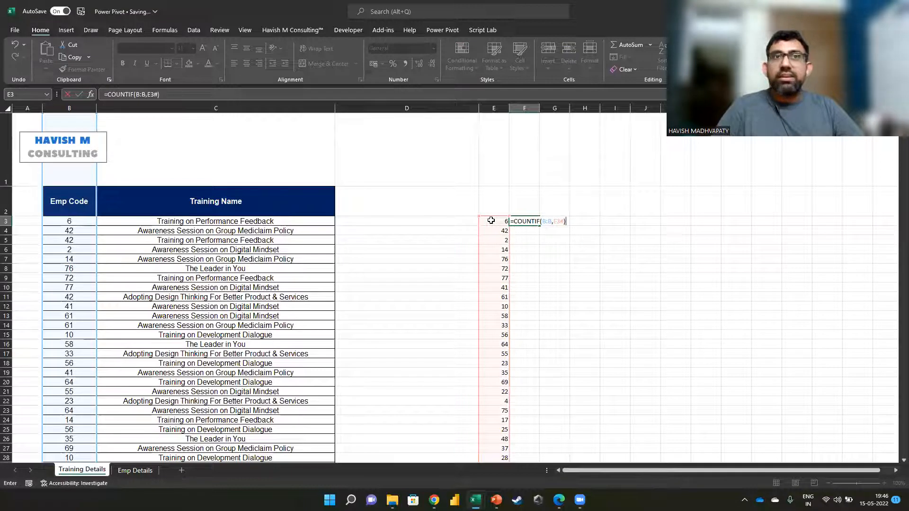
pyautogui.hotkey('ctrl', 'Return')
pyautogui.hotkey('ctrl', 'shift', 'Down')
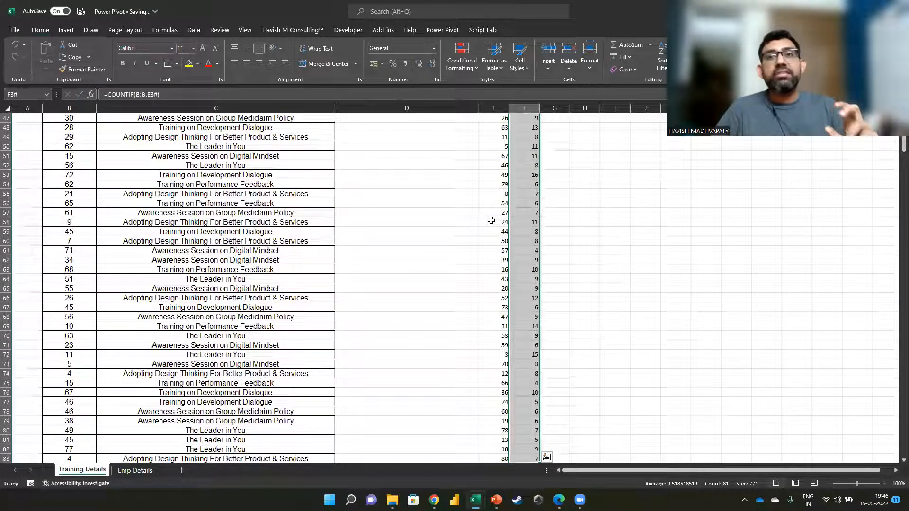
pyautogui.press('Up')
pyautogui.scroll(3, 491, 220)
pyautogui.press('Down')
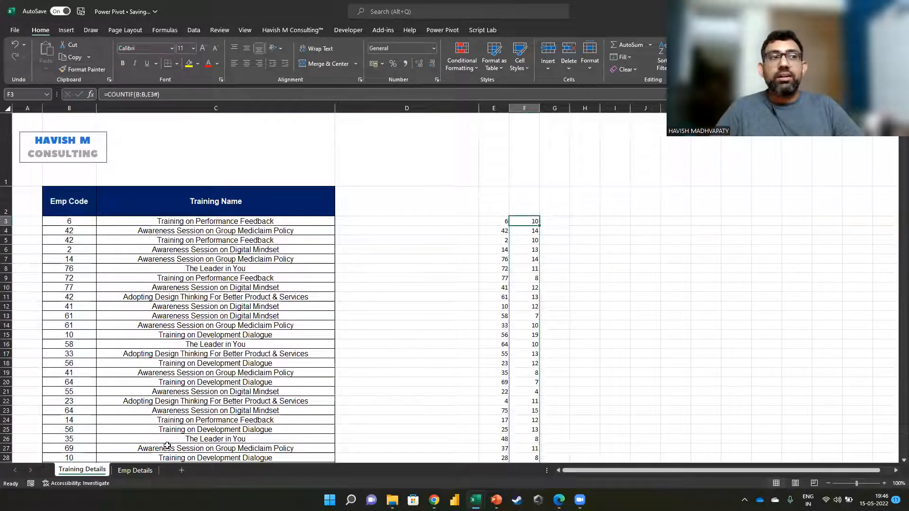
# Step: In Emp Details, look up every employee's training count from cell G4 down with =VLOOKUP(B4,'Training Details'!E:F,2,FALSE)
pyautogui.click(136, 470)
pyautogui.click(406, 212)
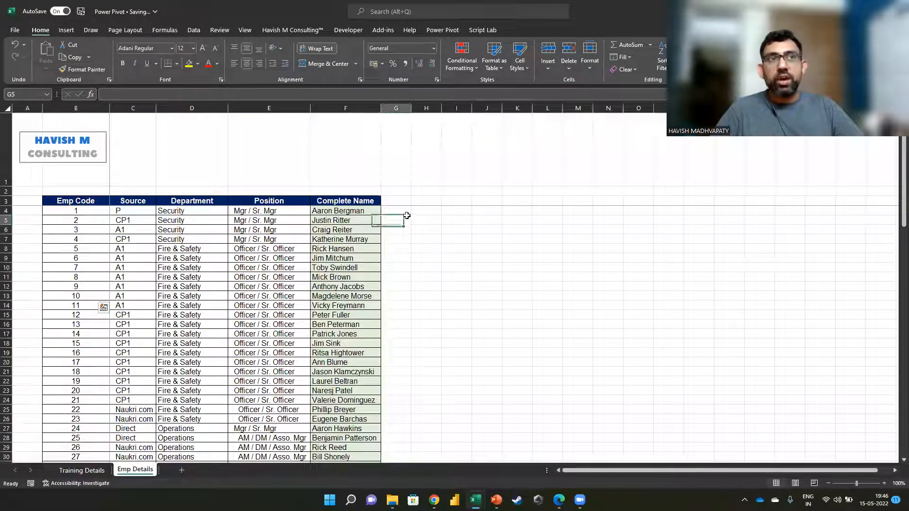
pyautogui.write('=vl')
pyautogui.press('Tab')
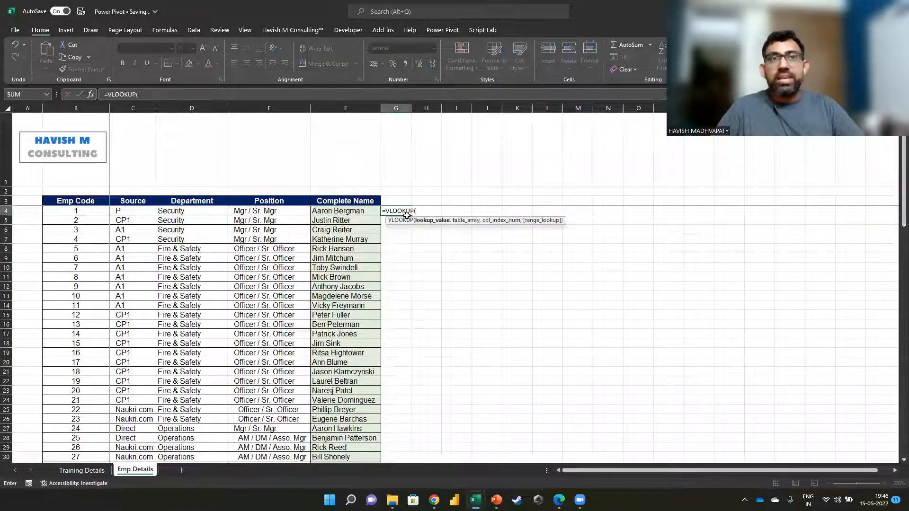
pyautogui.click(83, 210)
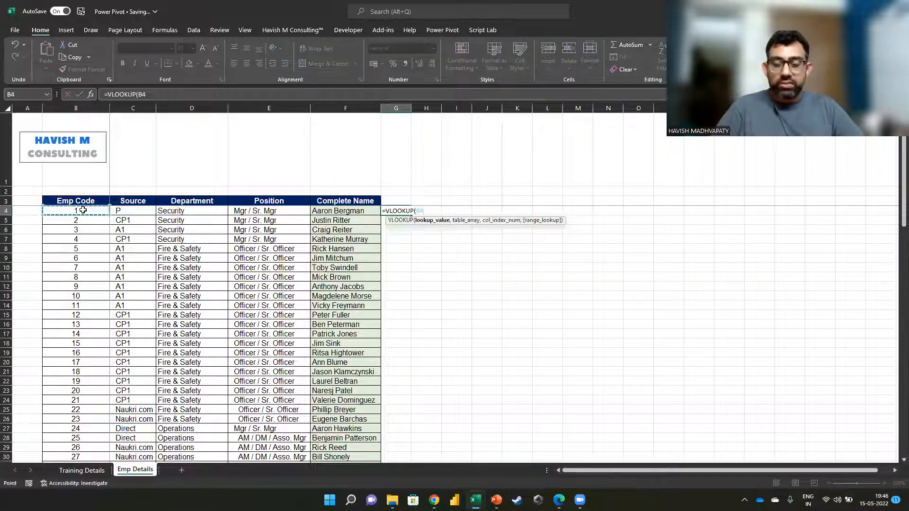
pyautogui.write(',')
pyautogui.click(82, 470)
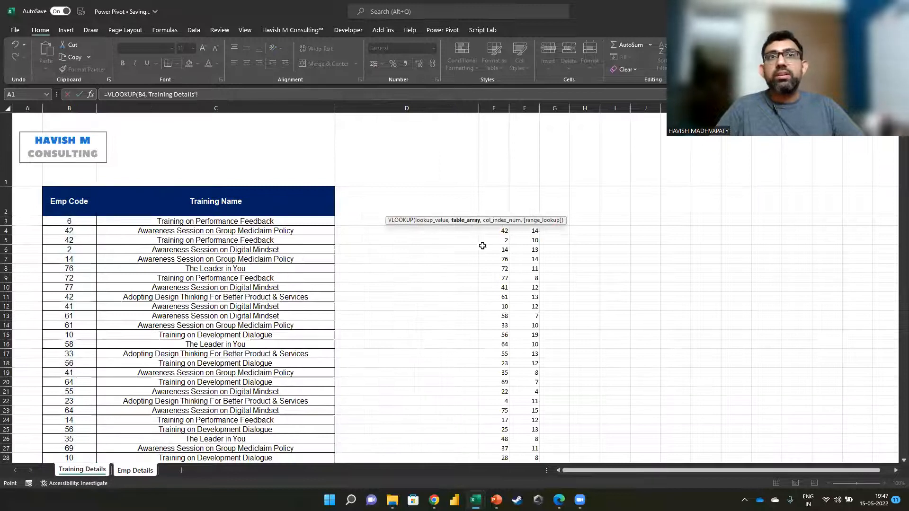
pyautogui.moveTo(493, 108); pyautogui.dragTo(530, 108)
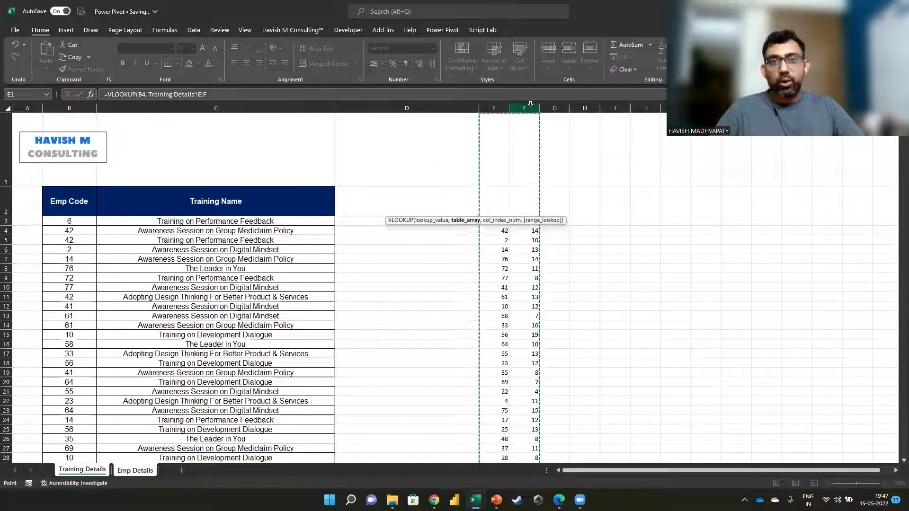
pyautogui.write(',2,')
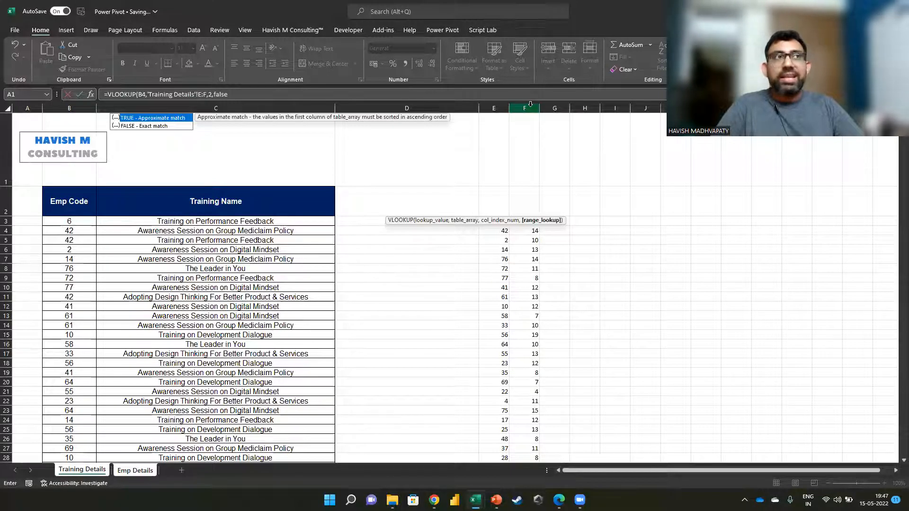
pyautogui.write('false')
pyautogui.press('Return')
pyautogui.hotkey('ctrl', 'pagedown')
pyautogui.press('Up')
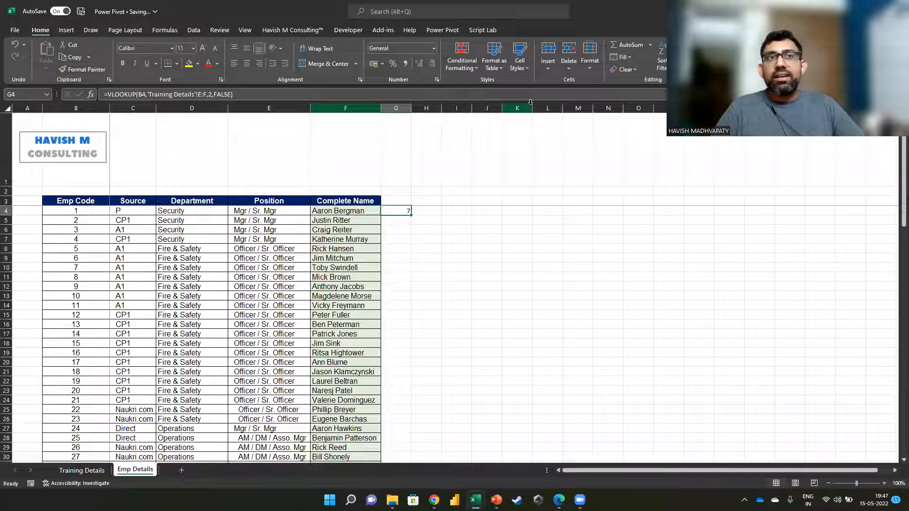
pyautogui.doubleClick(411, 216)
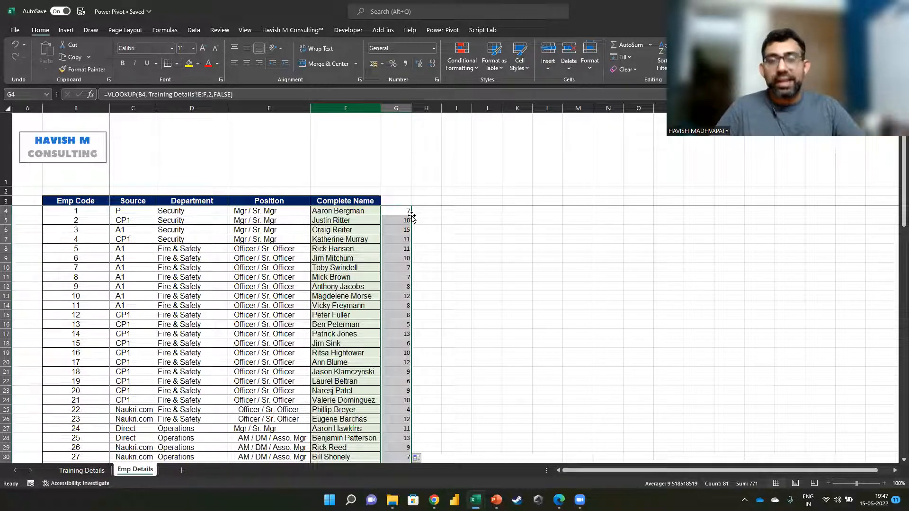
# Step: Clear the looked-up counts in Emp Details and the distinct code and count lists in columns E:F of Training Details
pyautogui.hotkey('ctrl', 'pageup')
pyautogui.hotkey('shift', 'Right')
pyautogui.hotkey('ctrl', 'shift', 'Down')
pyautogui.press('Delete')
pyautogui.press('Left')
pyautogui.press('Left')
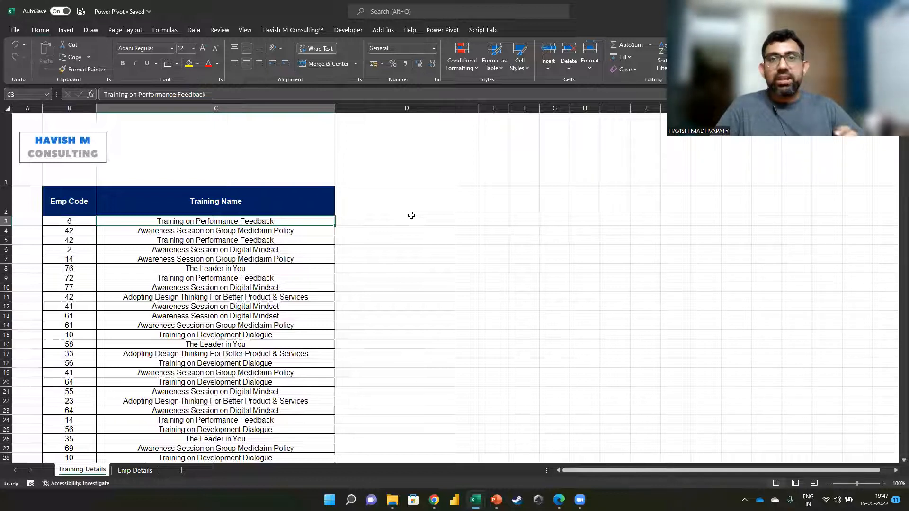
# Step: Check the Microsoft Power Pivot for Excel entry among the COM add-ins in Excel Options and close the list without changes
pyautogui.click(431, 31)
pyautogui.click(431, 30)
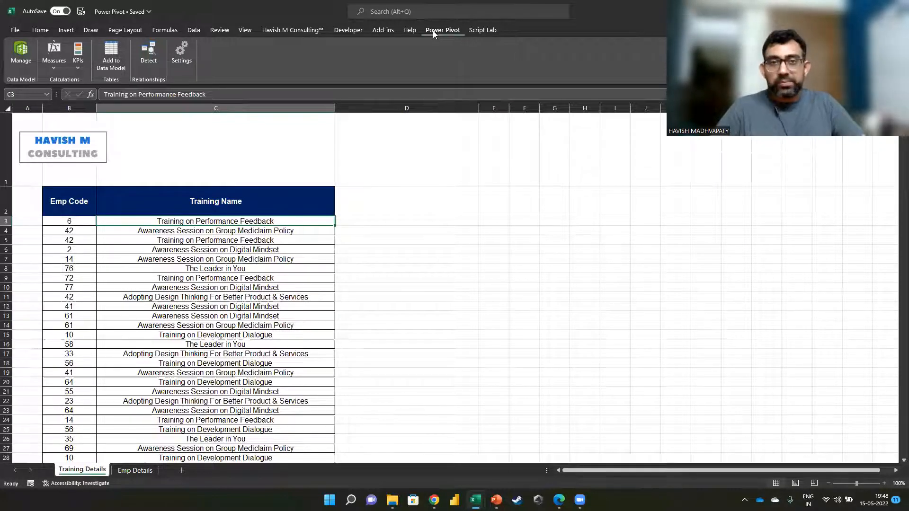
pyautogui.click(15, 30)
pyautogui.click(38, 472)
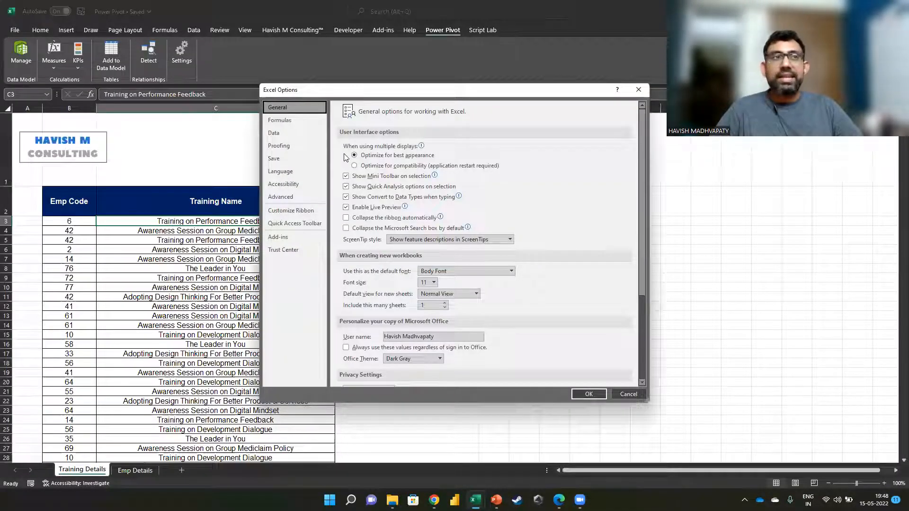
pyautogui.click(282, 241)
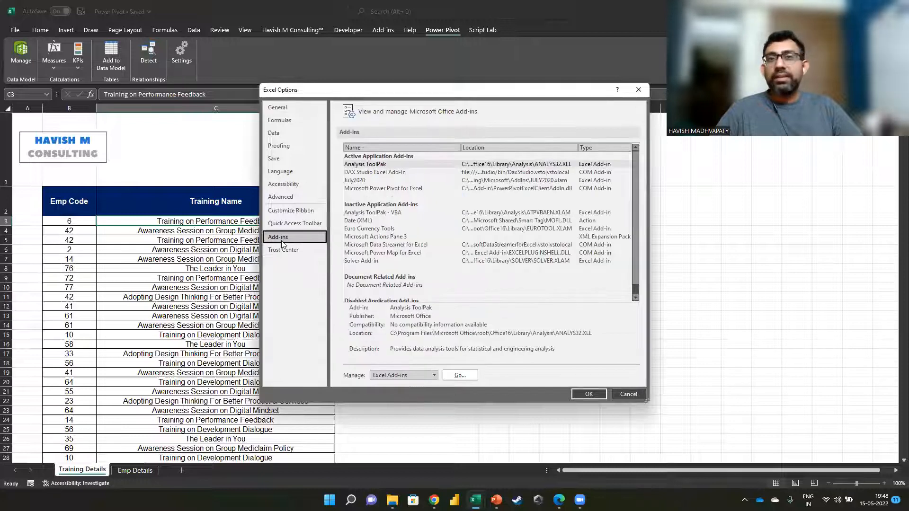
pyautogui.click(415, 378)
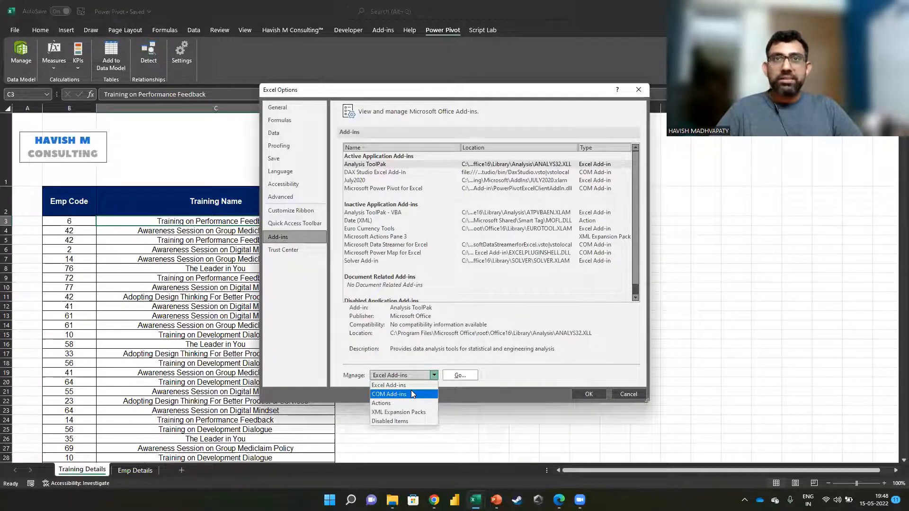
pyautogui.click(410, 393)
pyautogui.click(449, 376)
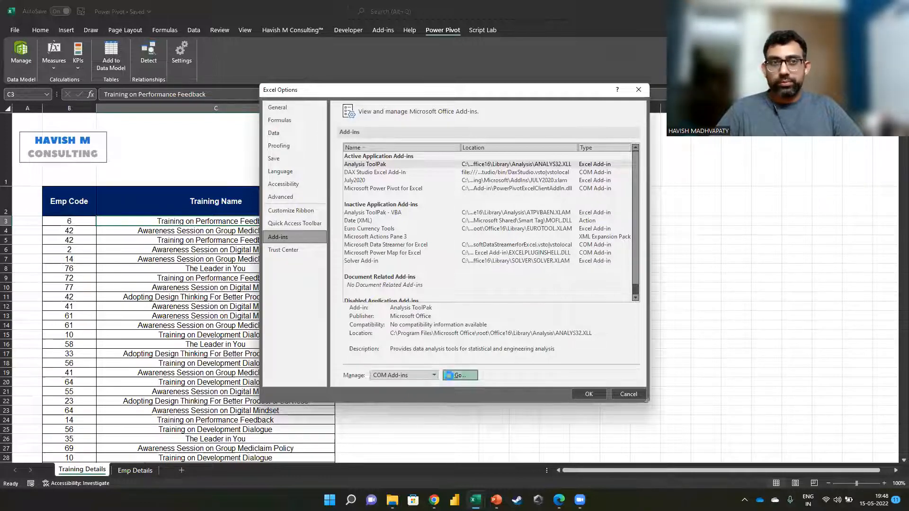
pyautogui.click(343, 215)
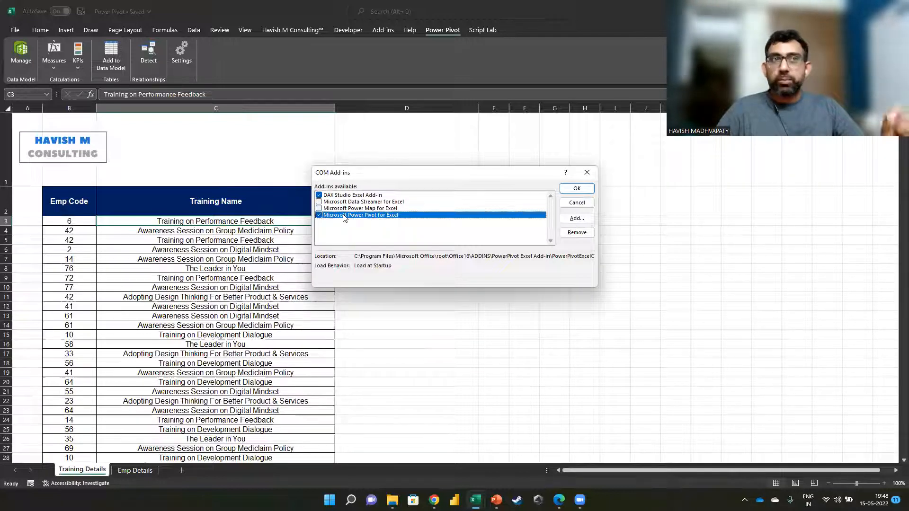
pyautogui.click(564, 205)
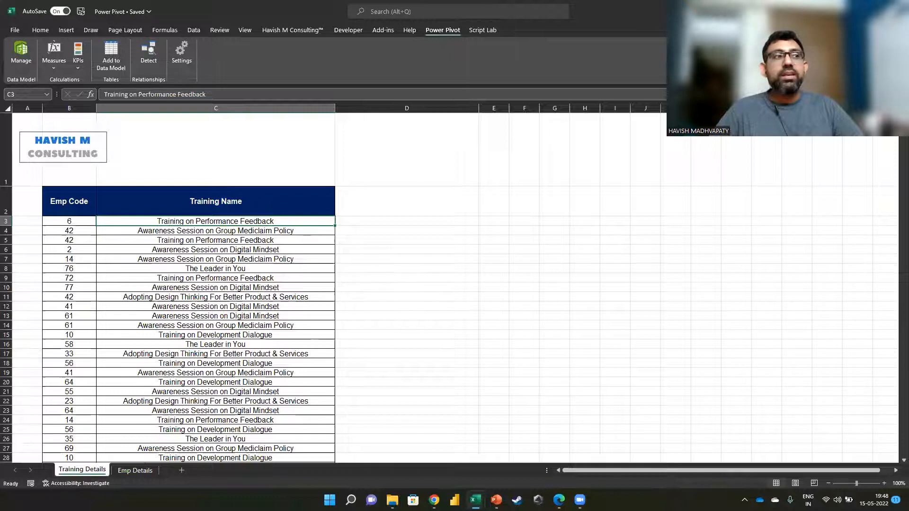
# Step: Convert the Training Details data B2:C773 into a table with headers
pyautogui.click(169, 316)
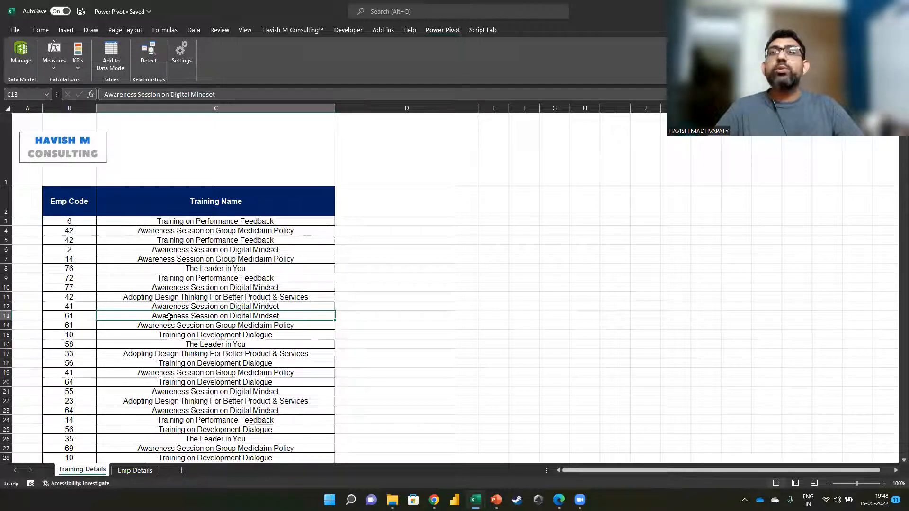
pyautogui.moveTo(68, 197); pyautogui.dragTo(267, 355)
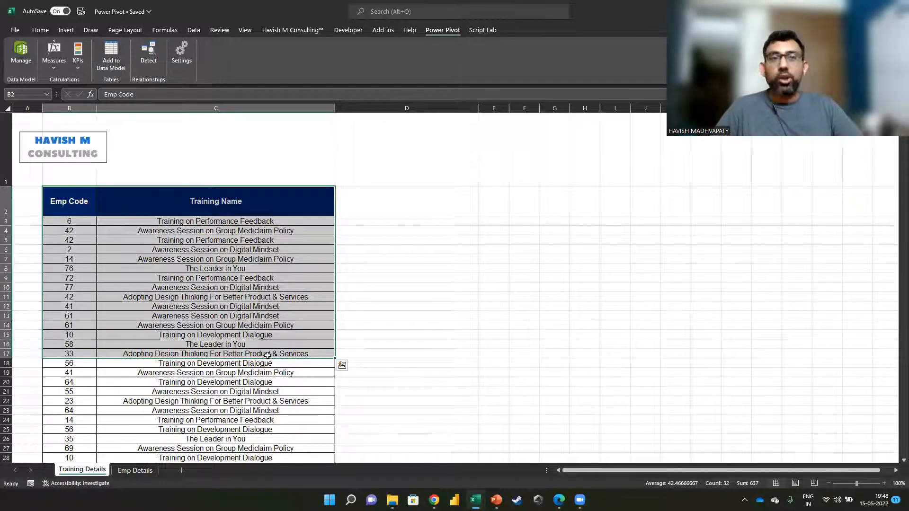
pyautogui.click(253, 334)
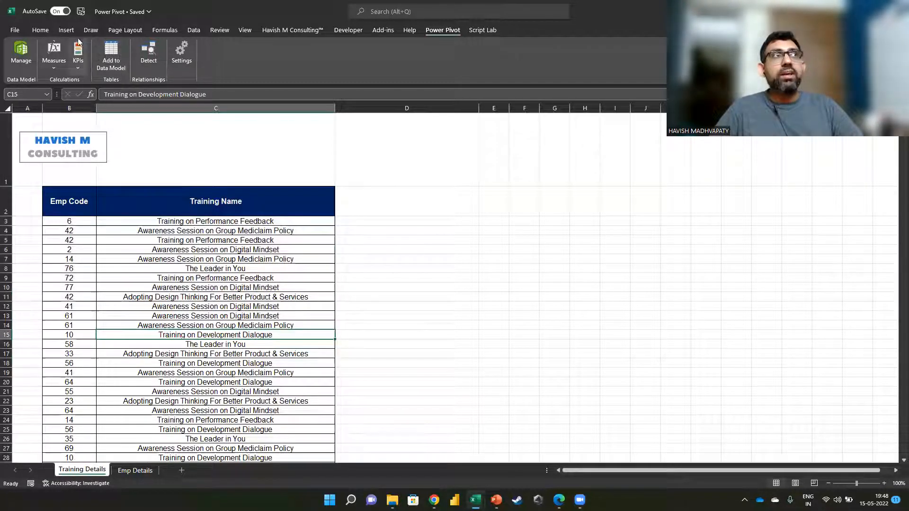
pyautogui.click(68, 30)
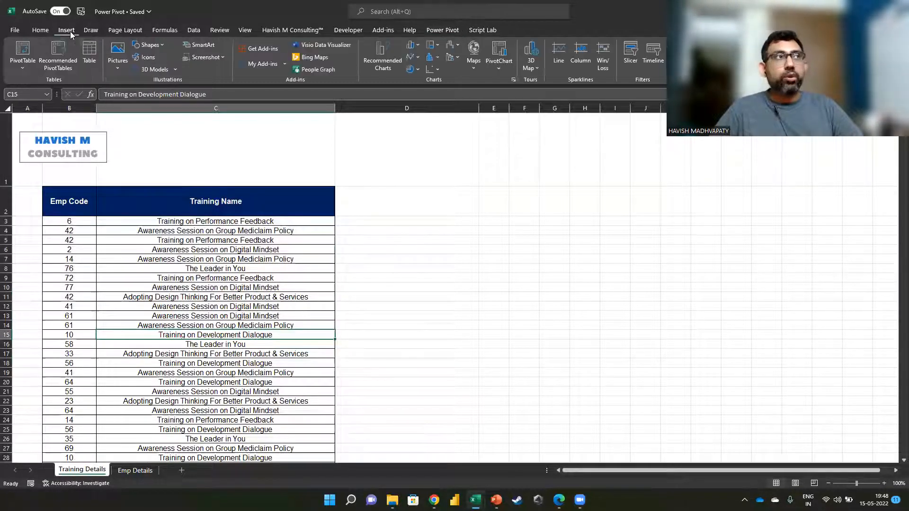
pyautogui.click(90, 61)
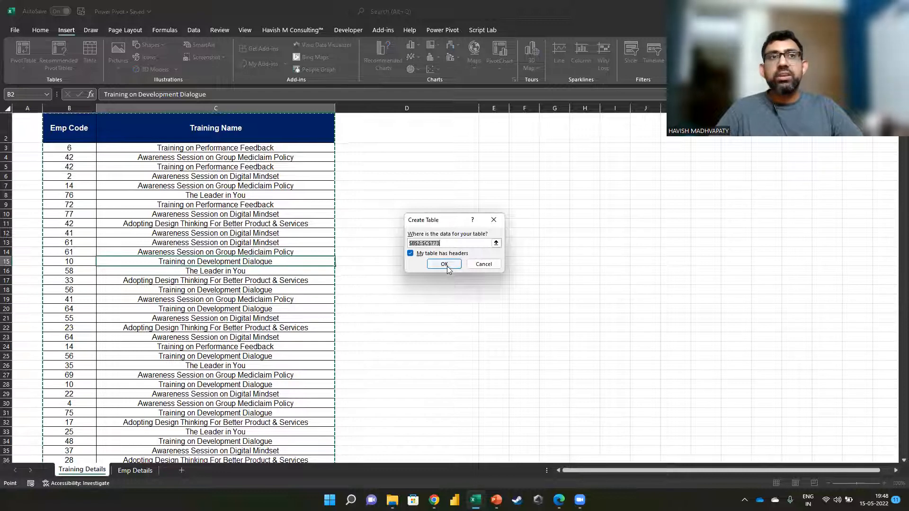
pyautogui.click(444, 264)
# Step: Name the Training Details table Trainings_Table
pyautogui.click(37, 56)
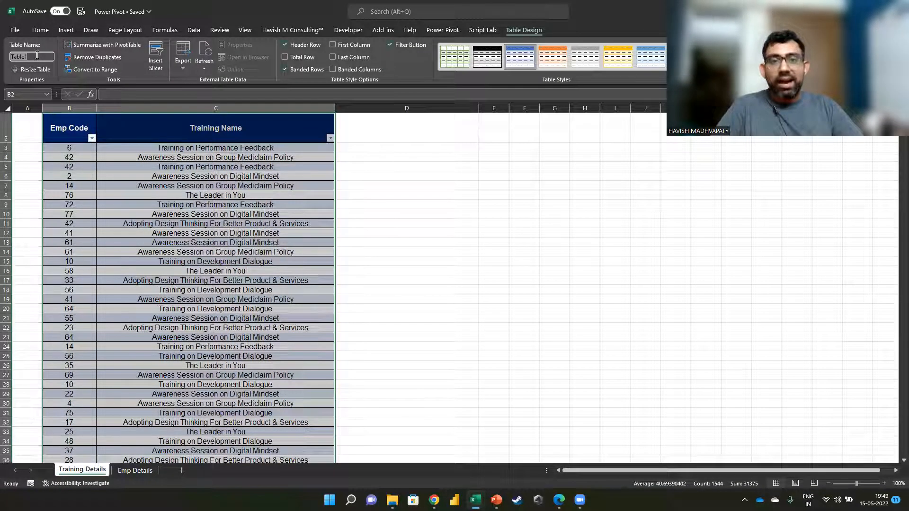
pyautogui.write('Trainings')
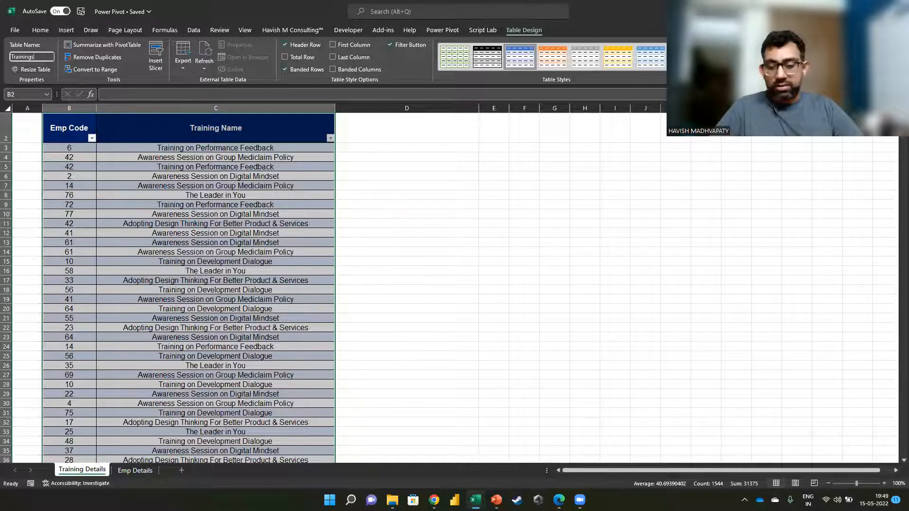
pyautogui.write('_Table')
pyautogui.press('Return')
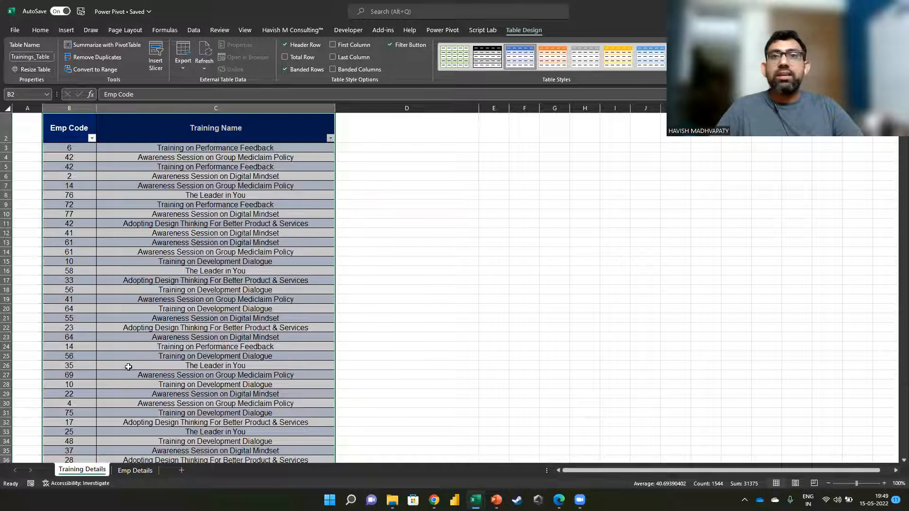
# Step: Convert the employee data in the Emp Details sheet into a table with headers
pyautogui.click(135, 470)
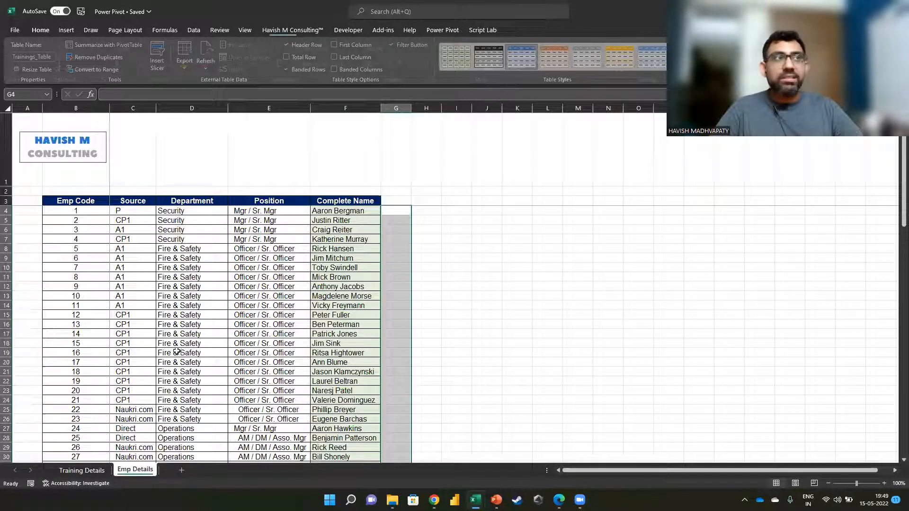
pyautogui.click(67, 30)
pyautogui.click(90, 52)
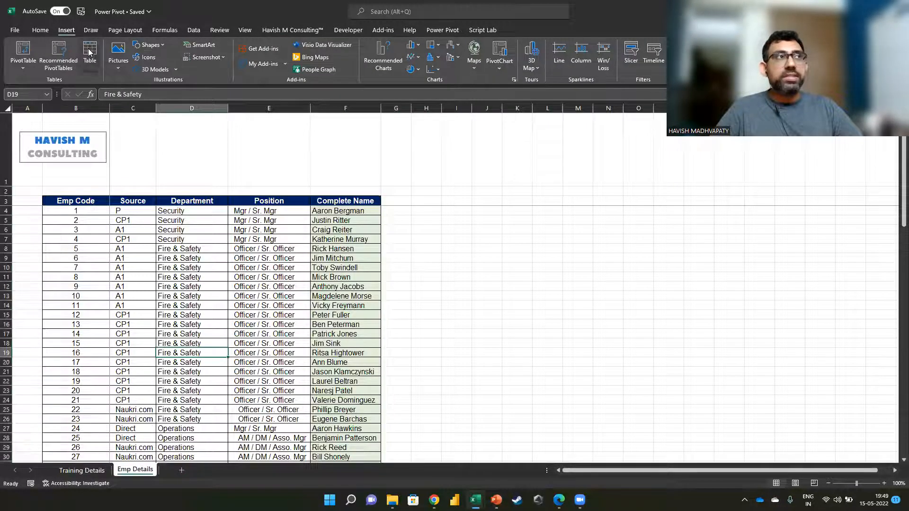
pyautogui.click(444, 264)
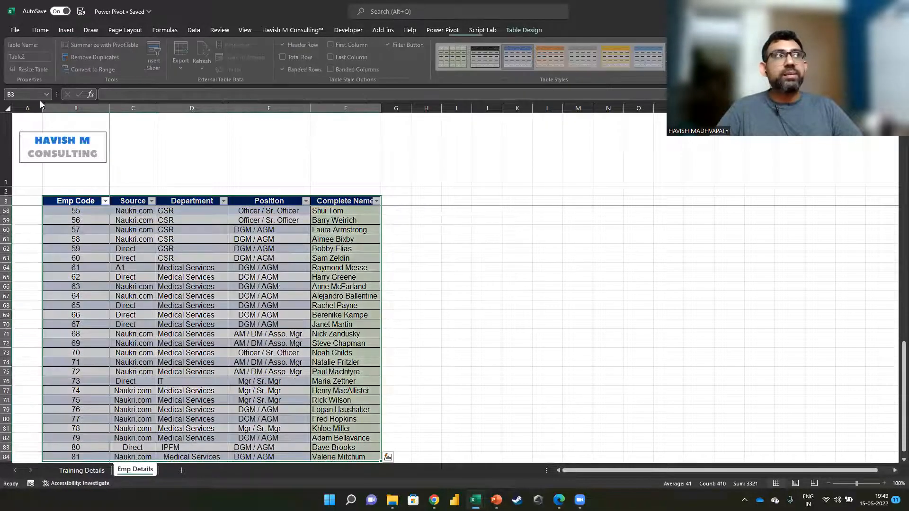
# Step: Name the Emp Details table EmpDetails_Table
pyautogui.click(37, 58)
pyautogui.write('EMpDetails')
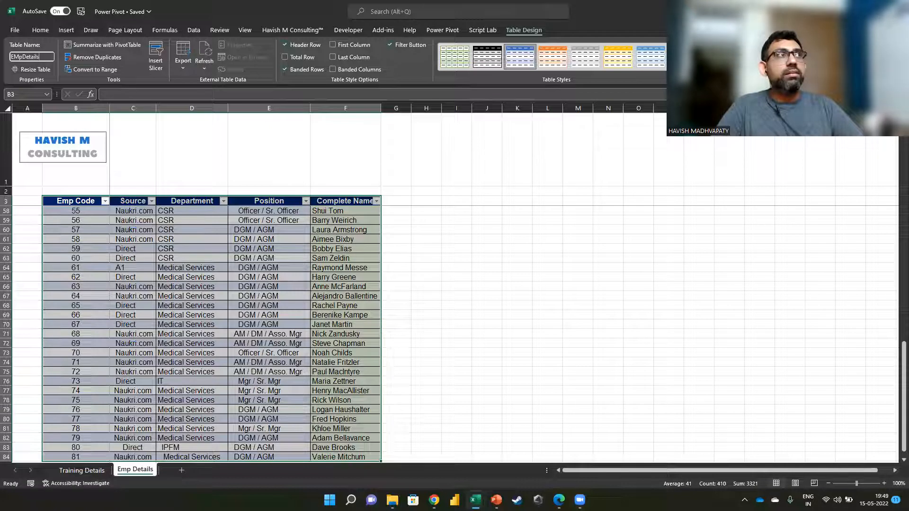
pyautogui.press('BackSpace')
pyautogui.write('m')
pyautogui.press('End')
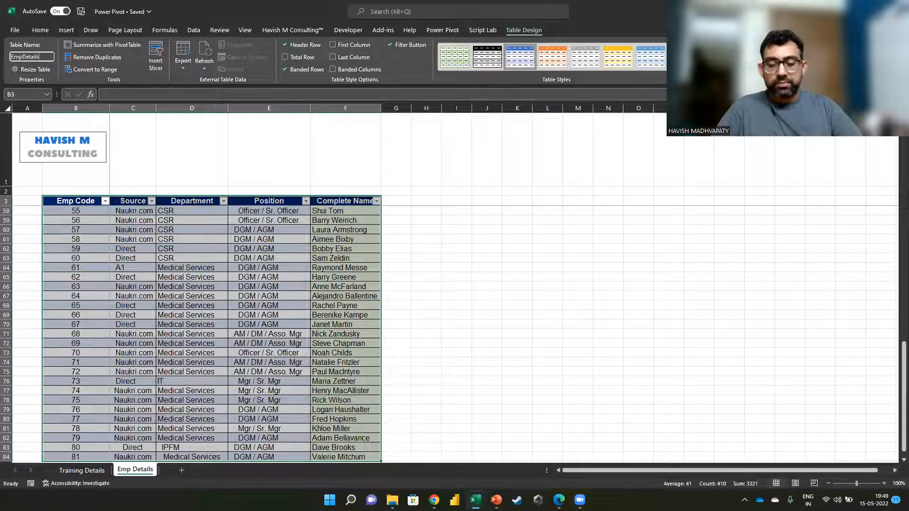
pyautogui.write('_Table')
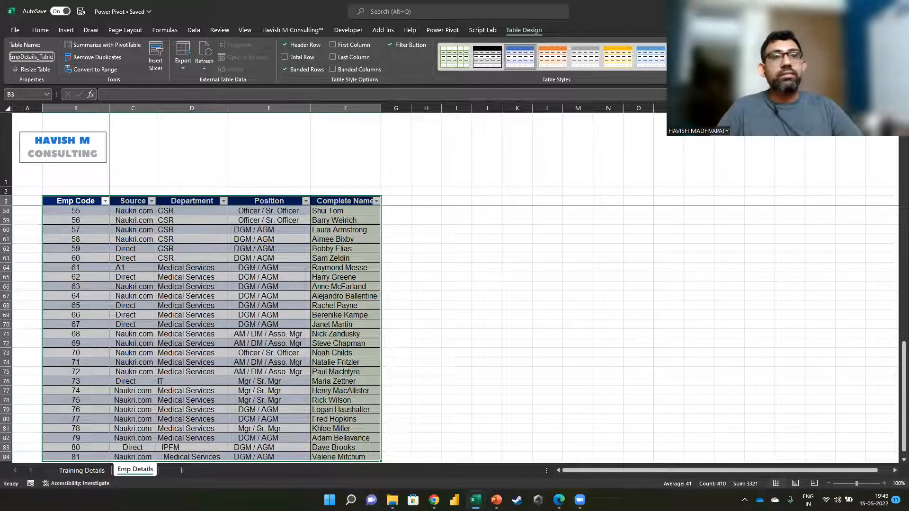
pyautogui.press('Return')
pyautogui.click(184, 229)
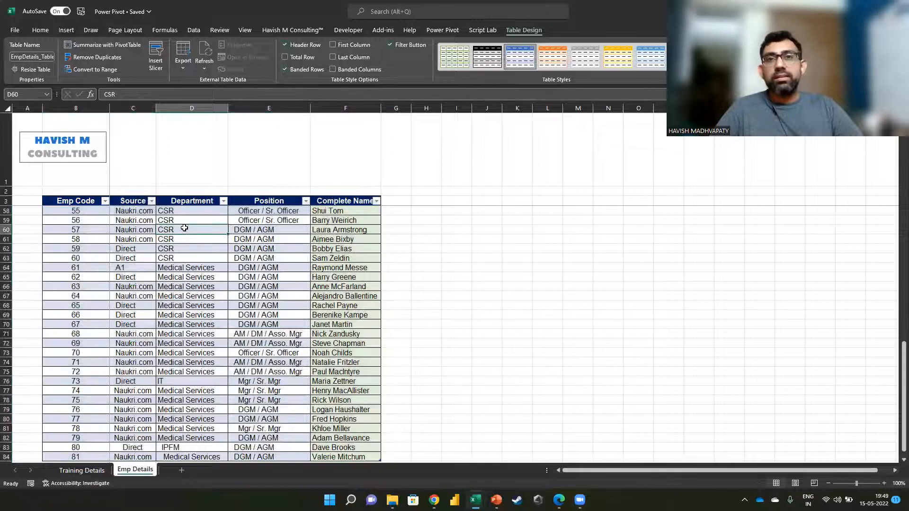
# Step: Add the Trainings_Table in Training Details to the Power Pivot data model and return to the workbook
pyautogui.click(82, 470)
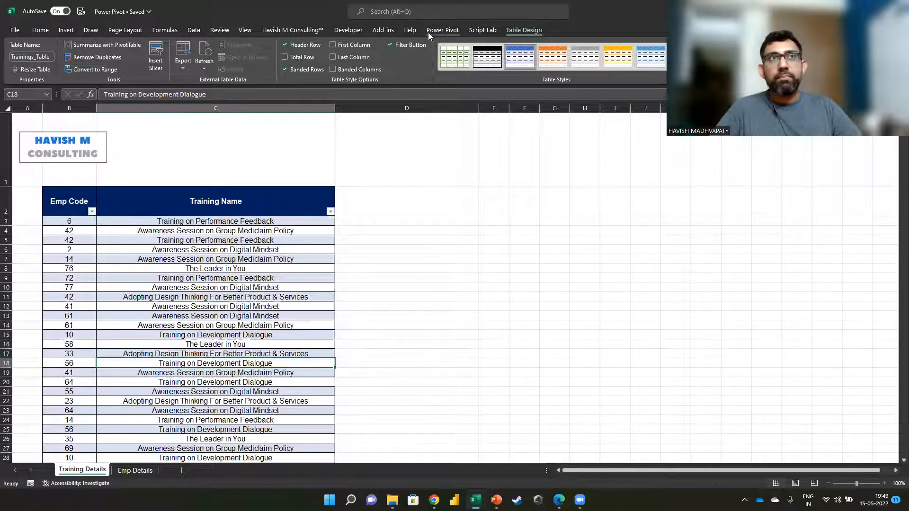
pyautogui.click(443, 30)
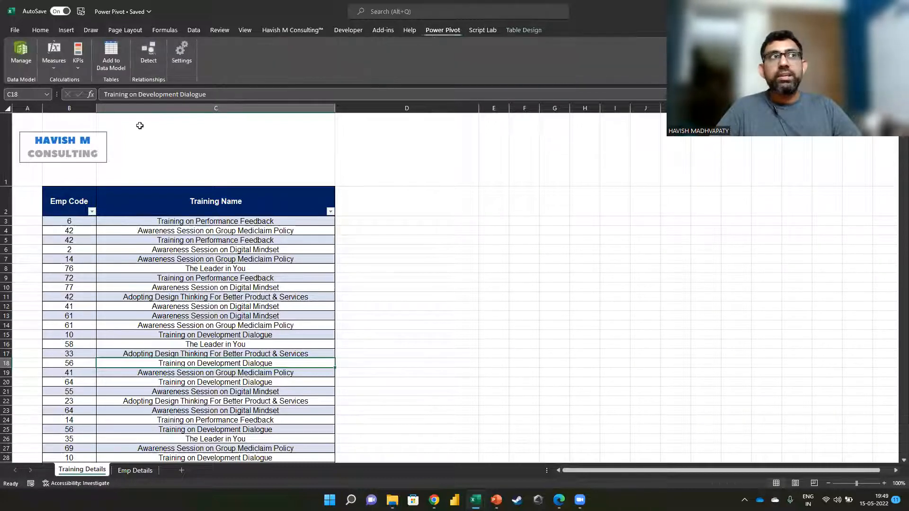
pyautogui.click(104, 61)
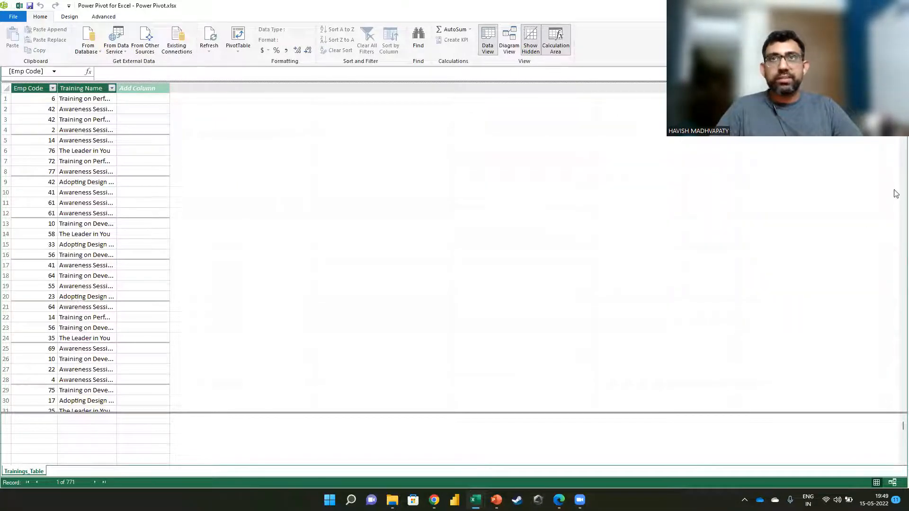
pyautogui.hotkey('alt', 'Tab')
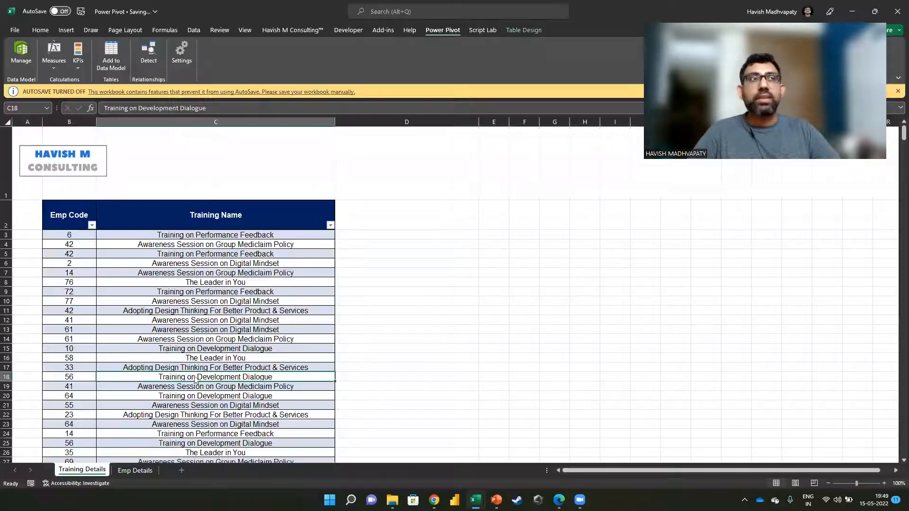
# Step: Add the EmpDetails_Table in the Emp Details sheet to the Power Pivot data model
pyautogui.click(133, 470)
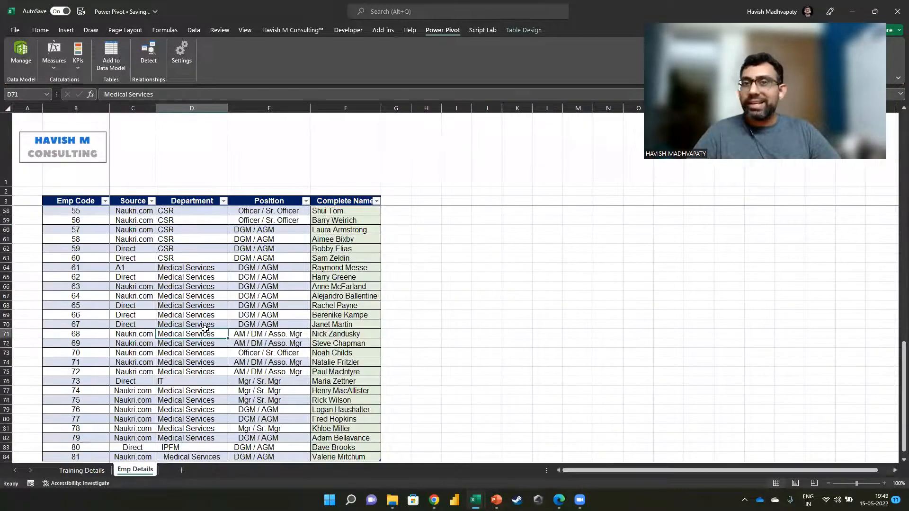
pyautogui.click(102, 53)
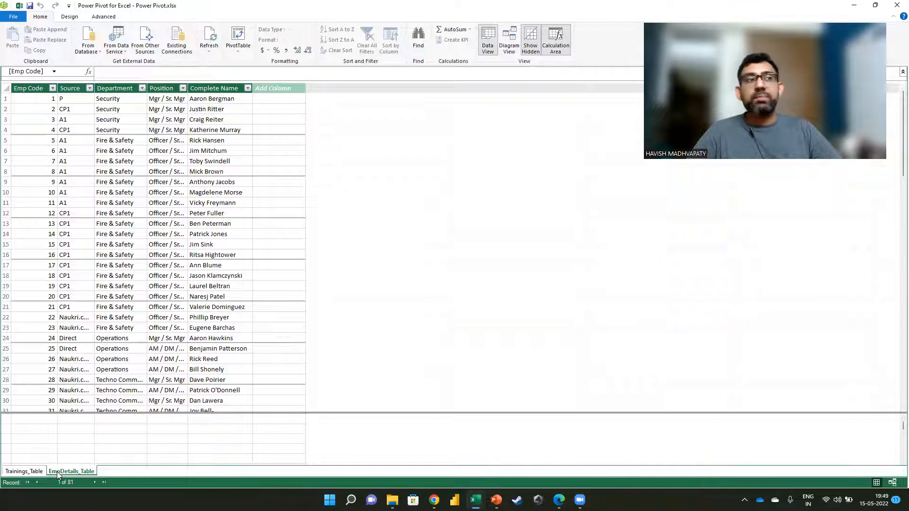
pyautogui.press('ctrl')
pyautogui.press('ctrl')
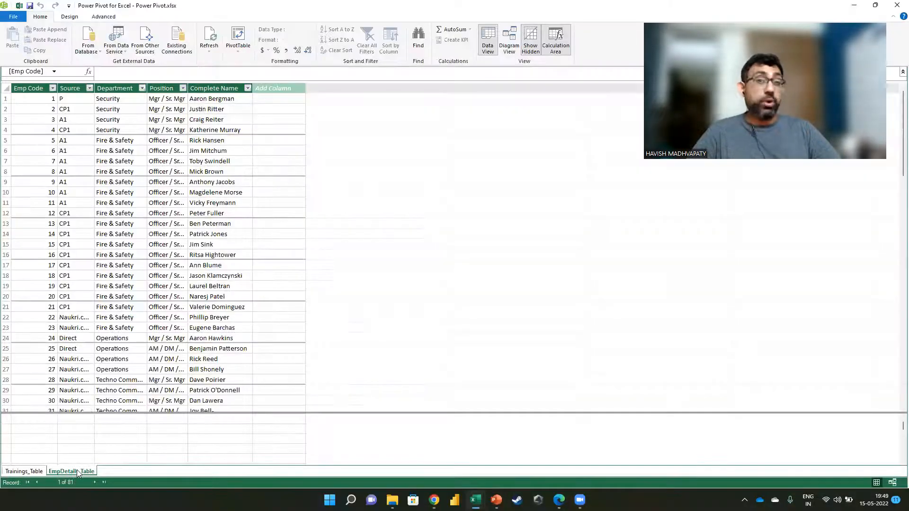
# Step: Display the data model as a diagram, lengthen the EmpDetails_Table box and move Trainings_Table to its right
pyautogui.click(509, 41)
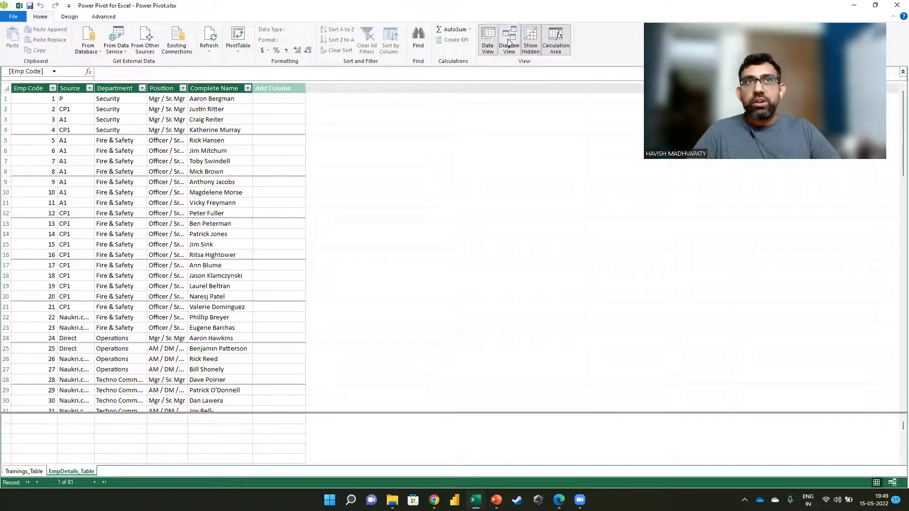
pyautogui.moveTo(211, 151); pyautogui.dragTo(205, 267)
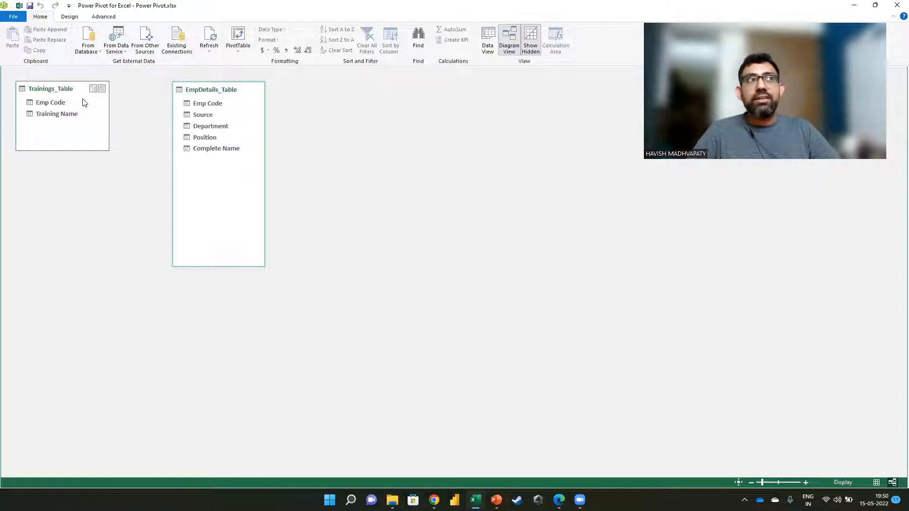
pyautogui.moveTo(69, 94); pyautogui.dragTo(372, 182)
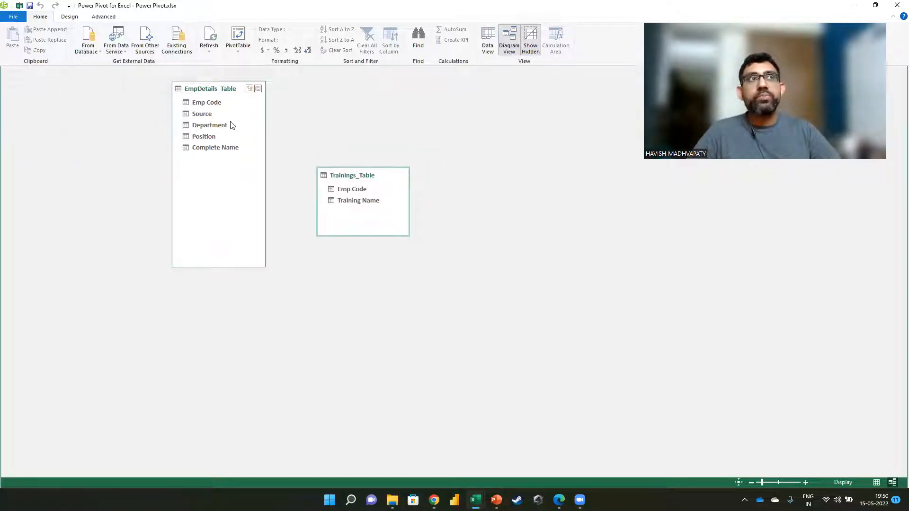
# Step: Create a relationship from Emp Code in EmpDetails_Table to Emp Code in Trainings_Table and return to the workbook
pyautogui.click(217, 102)
pyautogui.moveTo(224, 101); pyautogui.dragTo(355, 187)
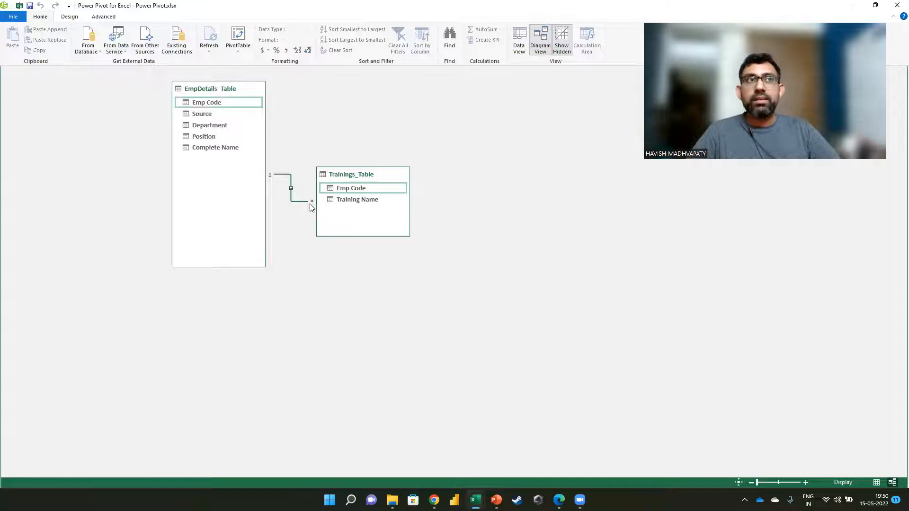
pyautogui.click(895, 9)
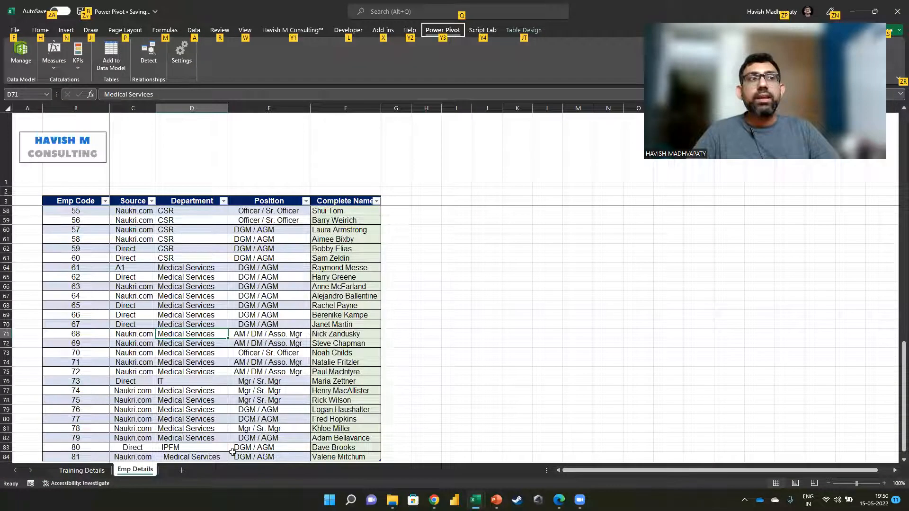
# Step: Add a new worksheet and name it Dashboard
pyautogui.click(182, 470)
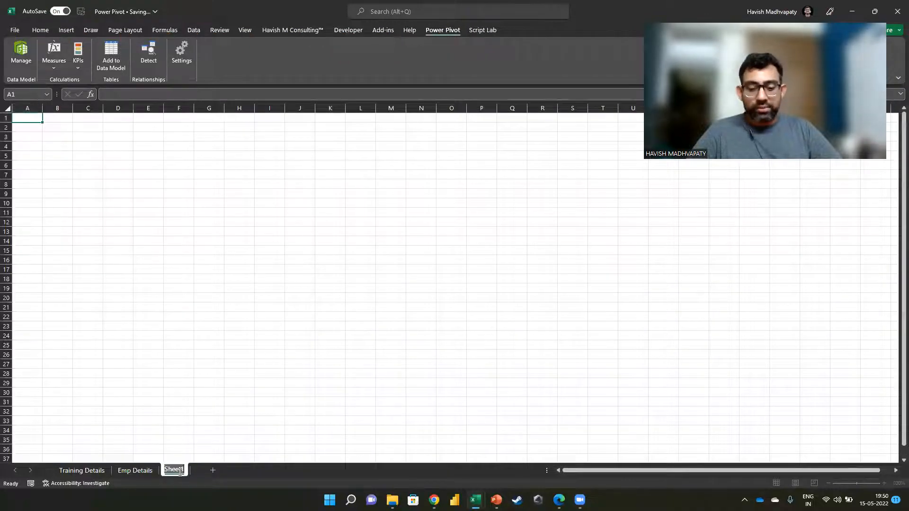
pyautogui.write('Dashboard')
pyautogui.press('Return')
# Step: Insert a PivotTable from the data model at cell B2 of the Dashboard sheet
pyautogui.click(101, 136)
pyautogui.press('Left')
pyautogui.scroll(3, 80, 168)
pyautogui.press('Up')
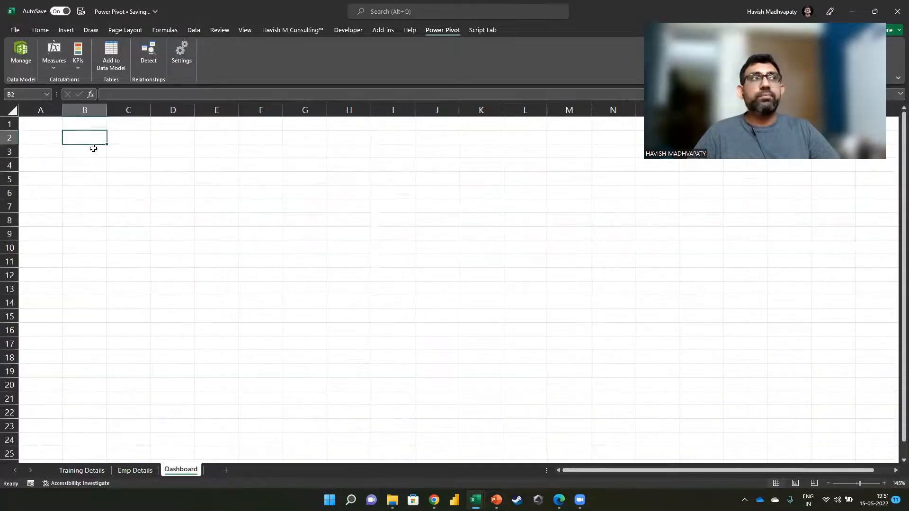
pyautogui.click(60, 32)
pyautogui.click(27, 66)
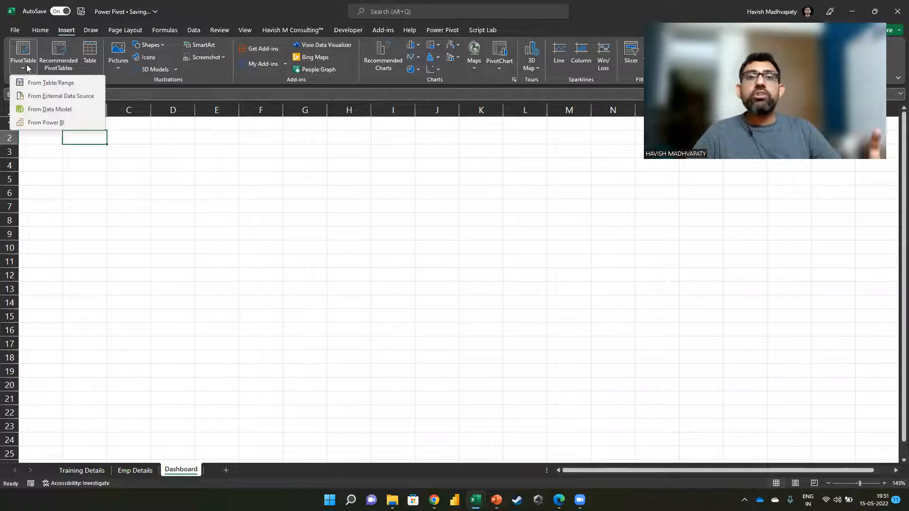
pyautogui.click(52, 108)
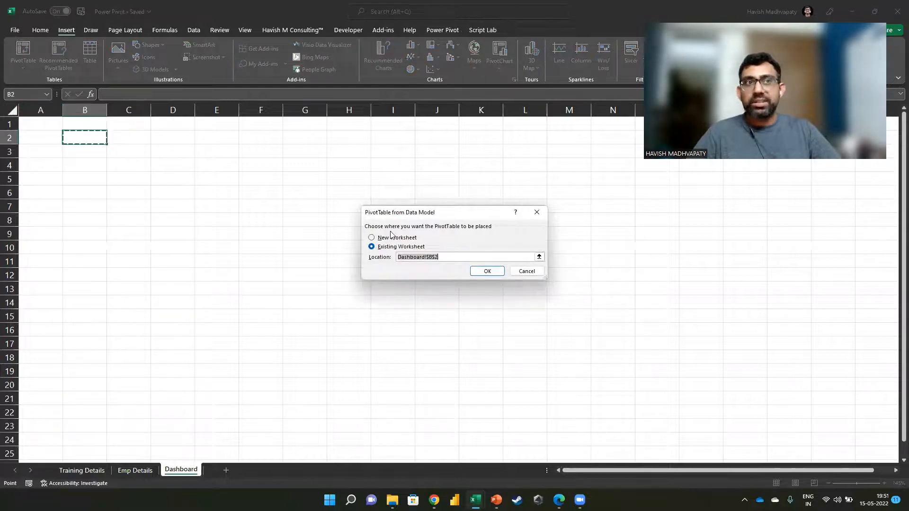
pyautogui.click(496, 271)
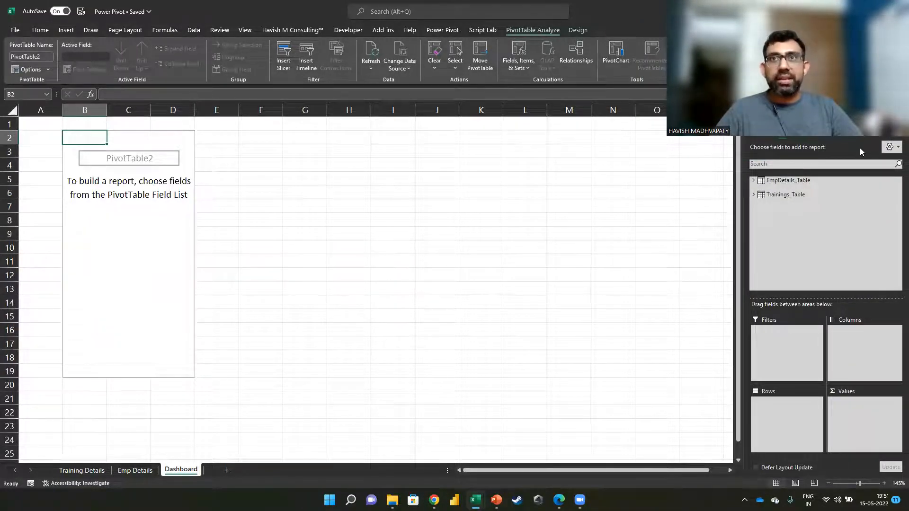
# Step: Set the PivotTable to count Training Name from Trainings_Table, with Emp Code from EmpDetails_Table as rows
pyautogui.click(753, 195)
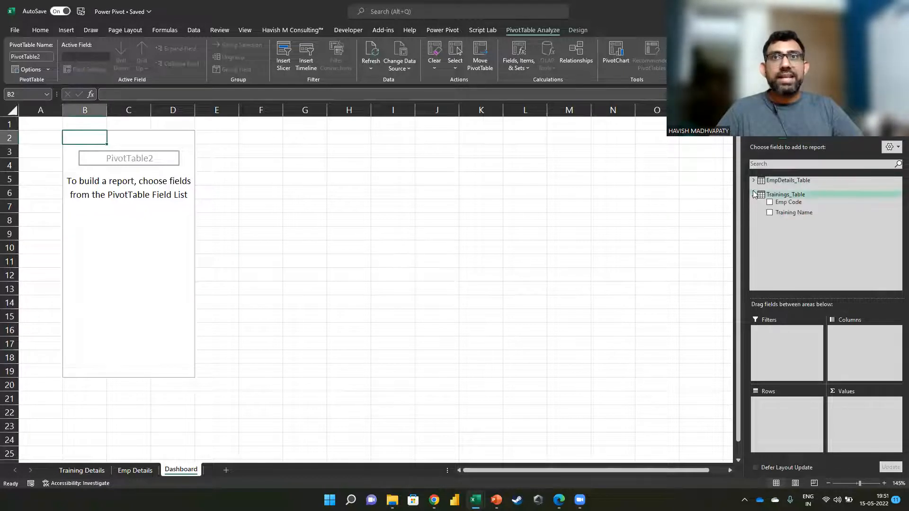
pyautogui.click(753, 181)
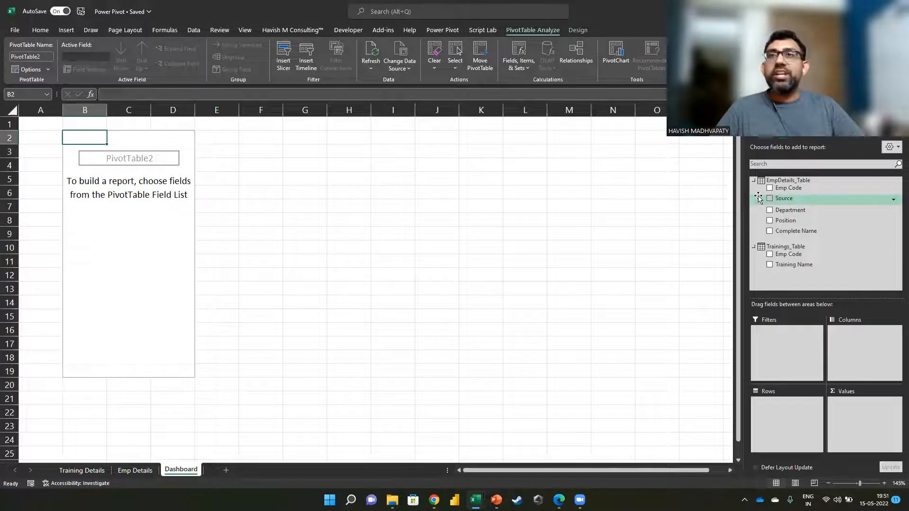
pyautogui.moveTo(792, 264); pyautogui.dragTo(845, 411)
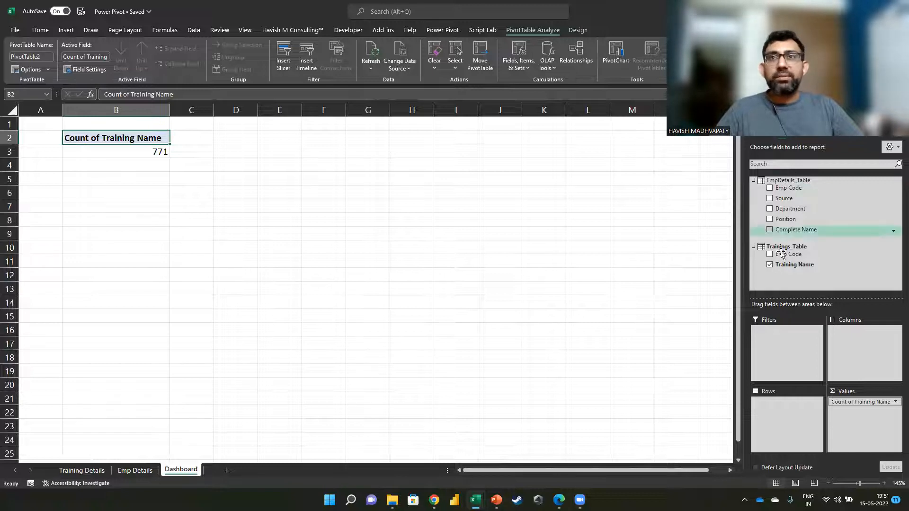
pyautogui.moveTo(793, 189); pyautogui.dragTo(783, 405)
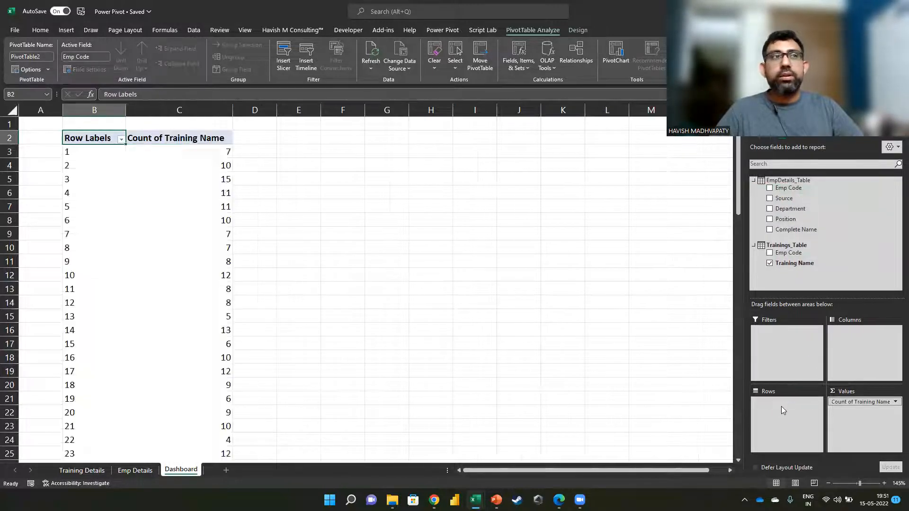
# Step: Check the training counts per Emp Code from the first row down to the grand total
pyautogui.click(128, 160)
pyautogui.hotkey('ctrl', 'Down')
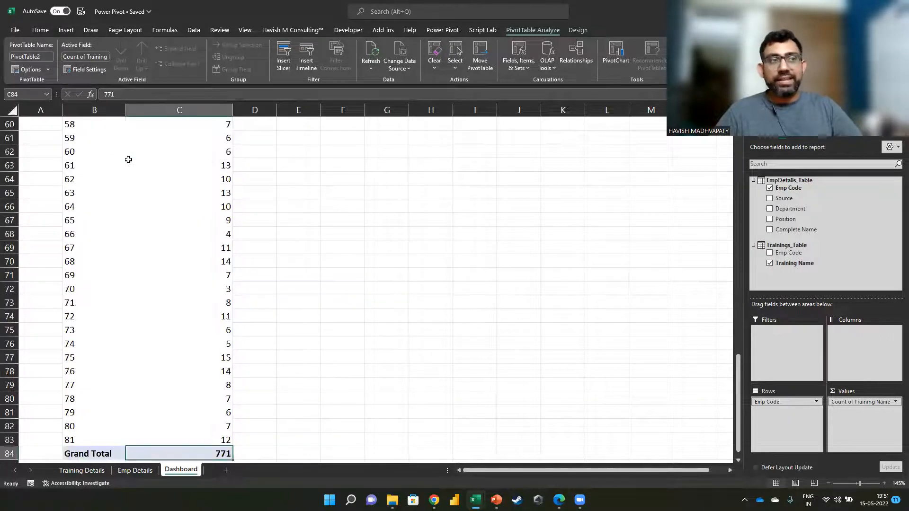
pyautogui.press('Up')
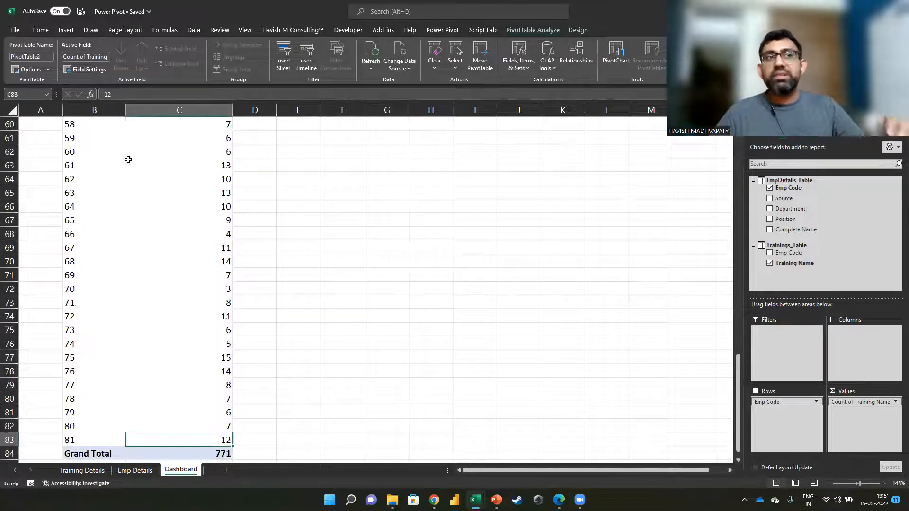
pyautogui.hotkey('ctrl', 'Up')
pyautogui.press('Down')
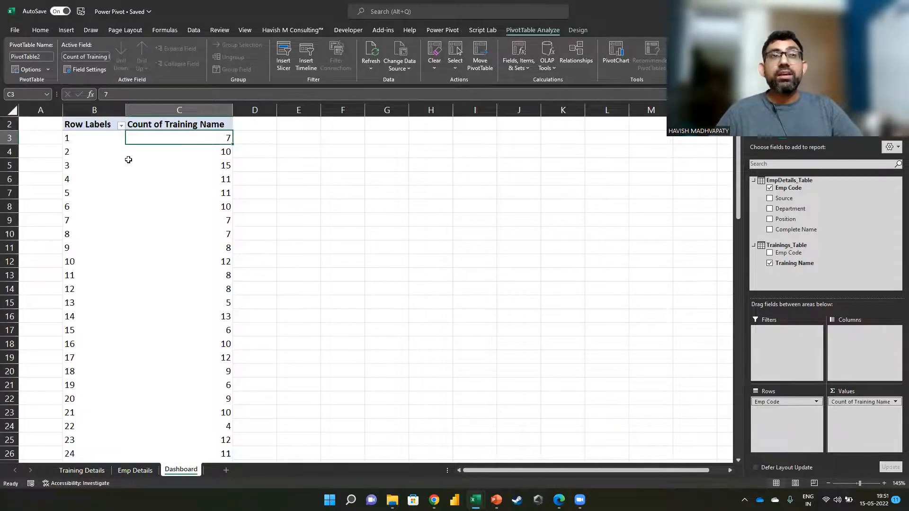
pyautogui.scroll(1, 128, 159)
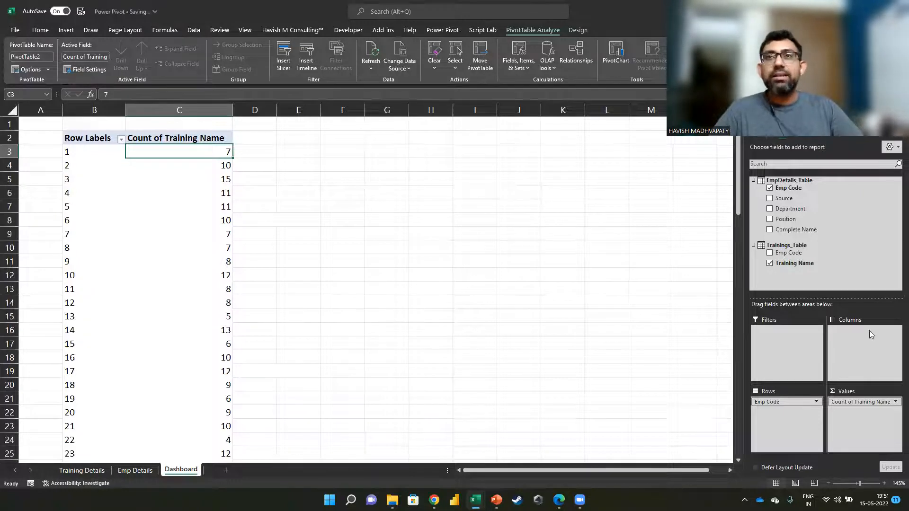
# Step: Add Training Name to the PivotTable rows beneath Emp Code and review the trainings listed for each employee
pyautogui.moveTo(821, 264); pyautogui.dragTo(803, 411)
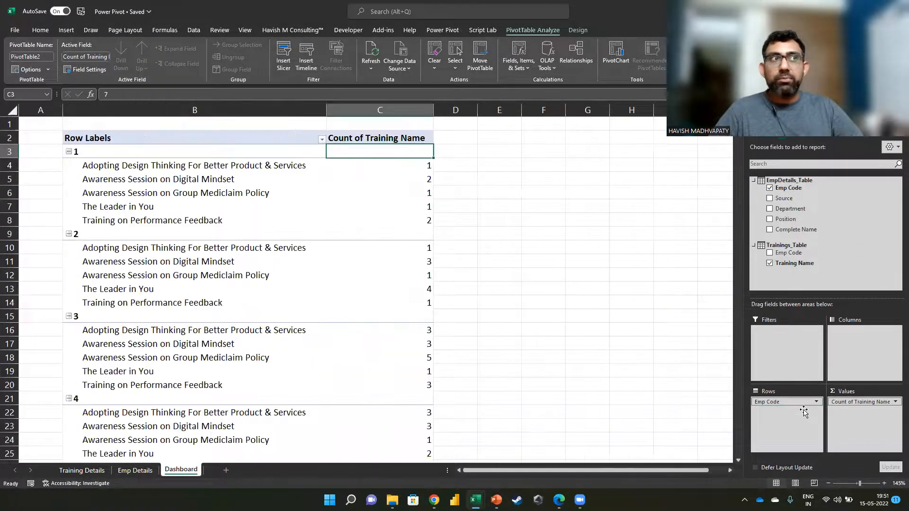
pyautogui.click(147, 192)
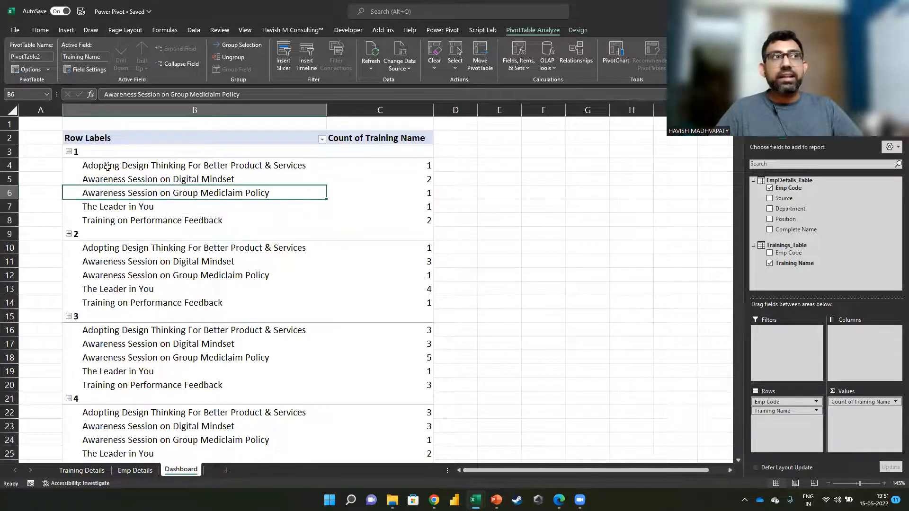
pyautogui.moveTo(108, 166); pyautogui.dragTo(118, 217)
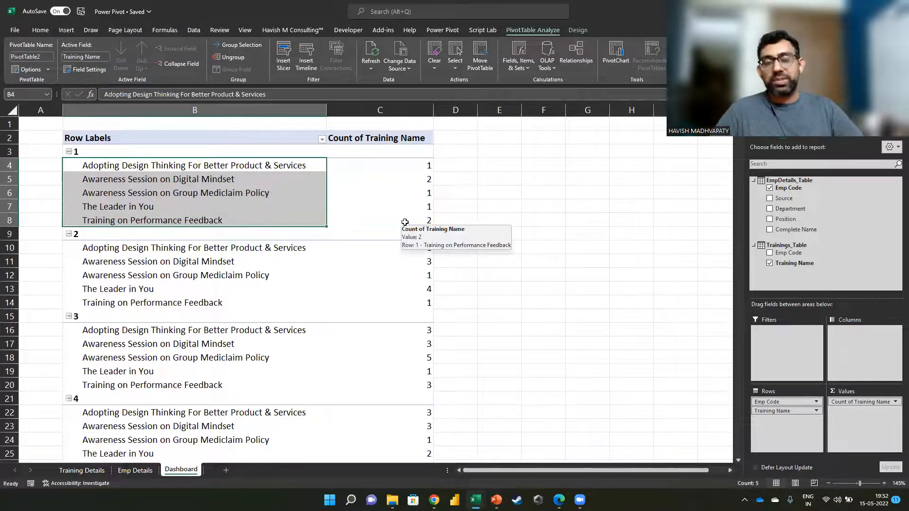
pyautogui.click(227, 247)
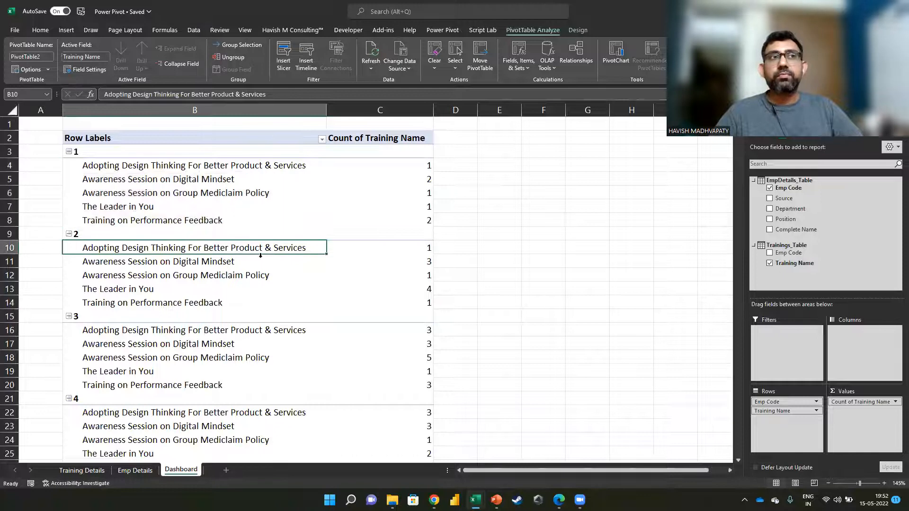
pyautogui.click(242, 291)
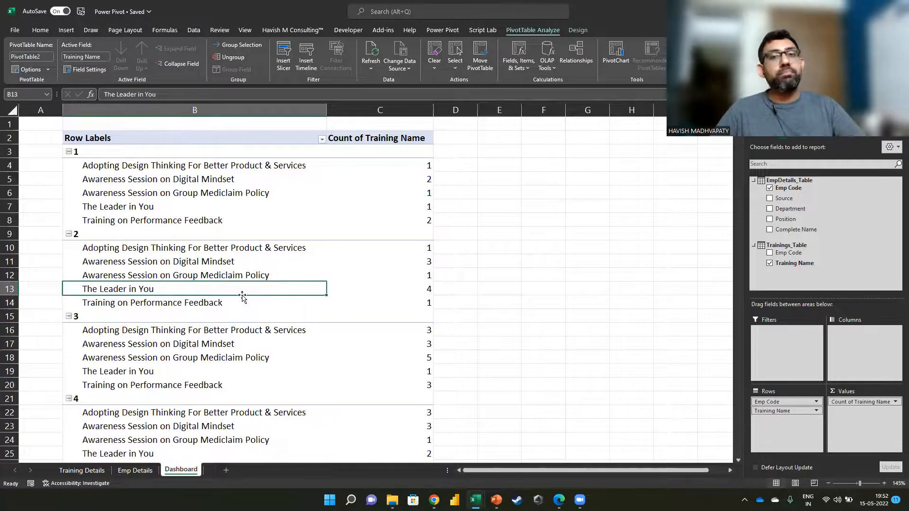
pyautogui.hotkey('alt', 'Tab')
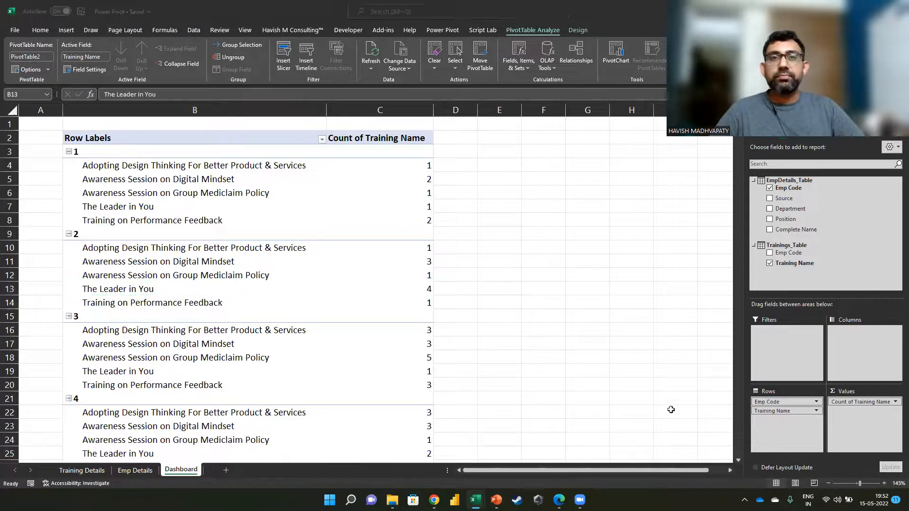